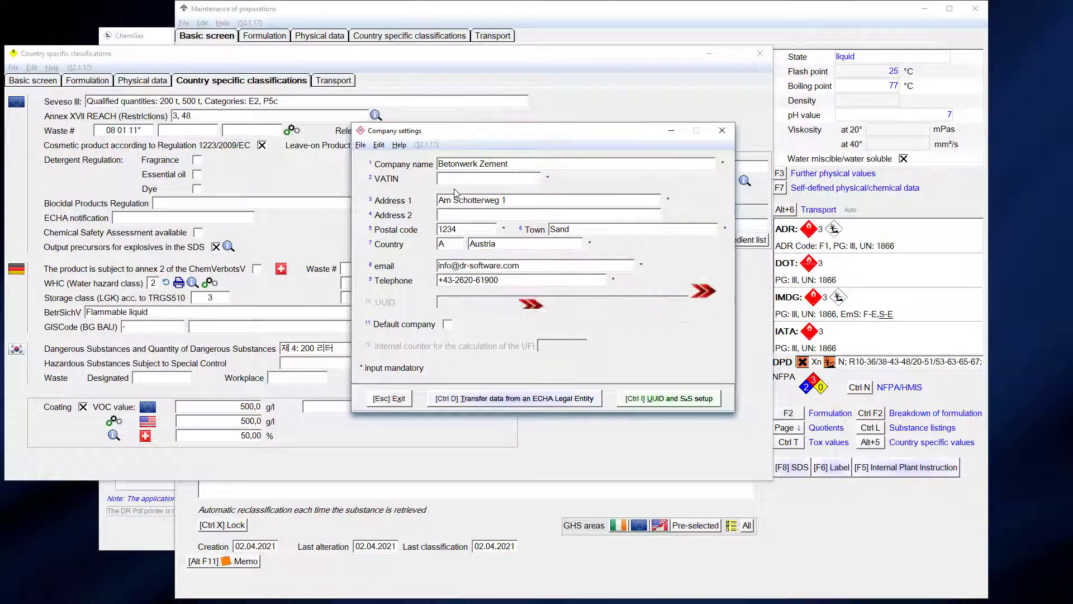
Step: Enter the company's VAT number in the Betonwerk Zement record's VATIN field
click(456, 181)
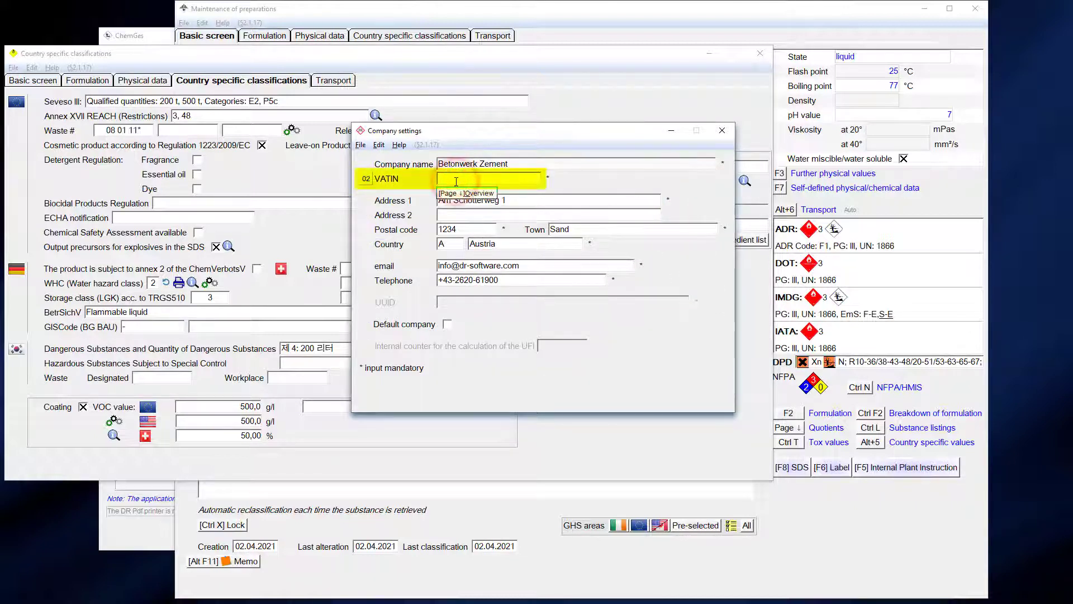
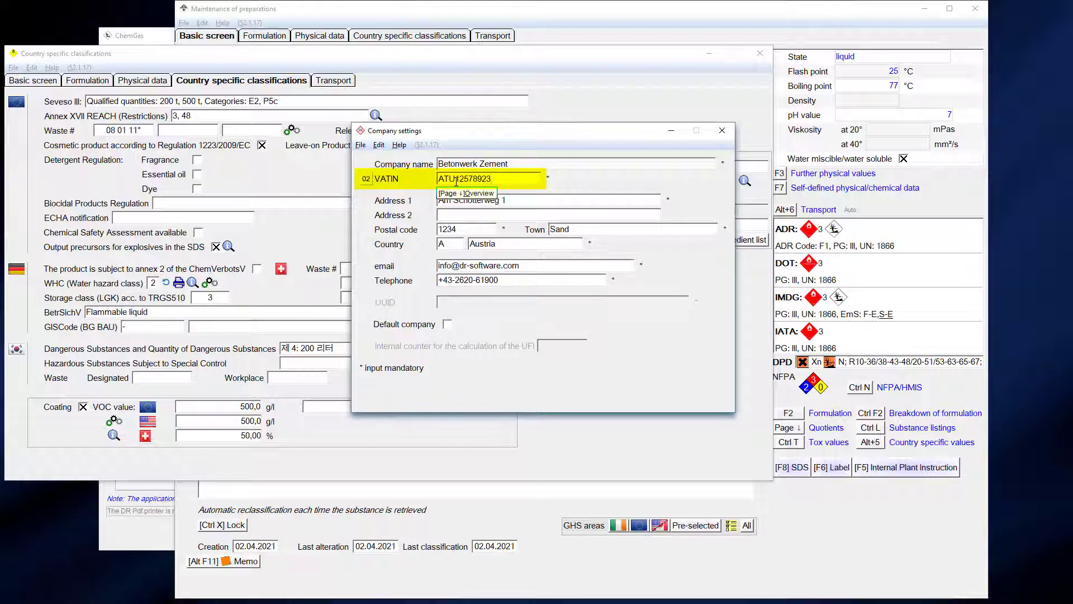
key(Return)
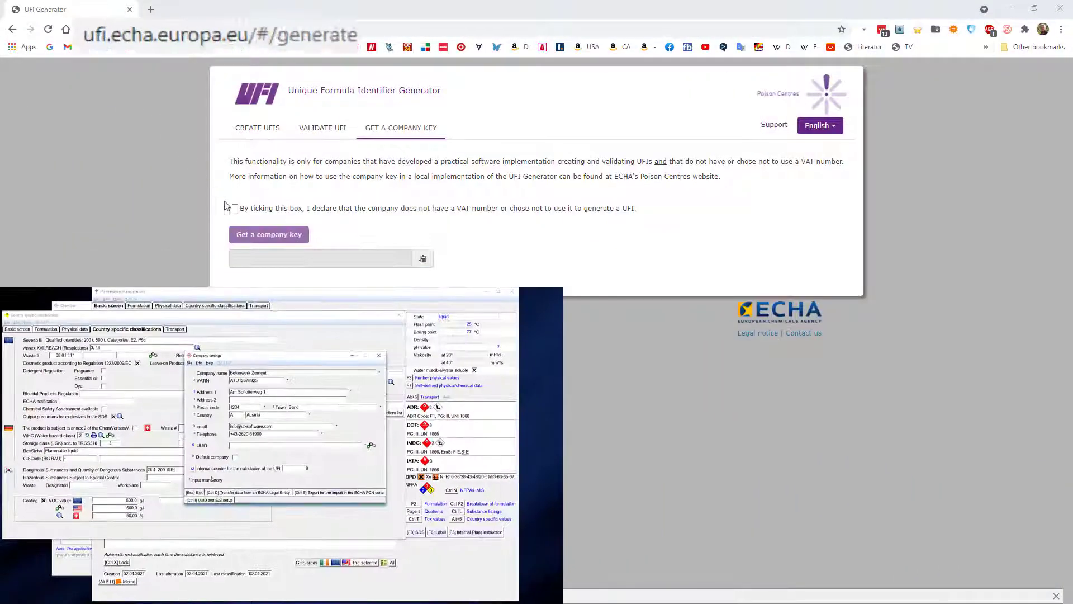
Step: Tick the no-VAT-number declaration and request a company key in the UFI Generator
click(231, 209)
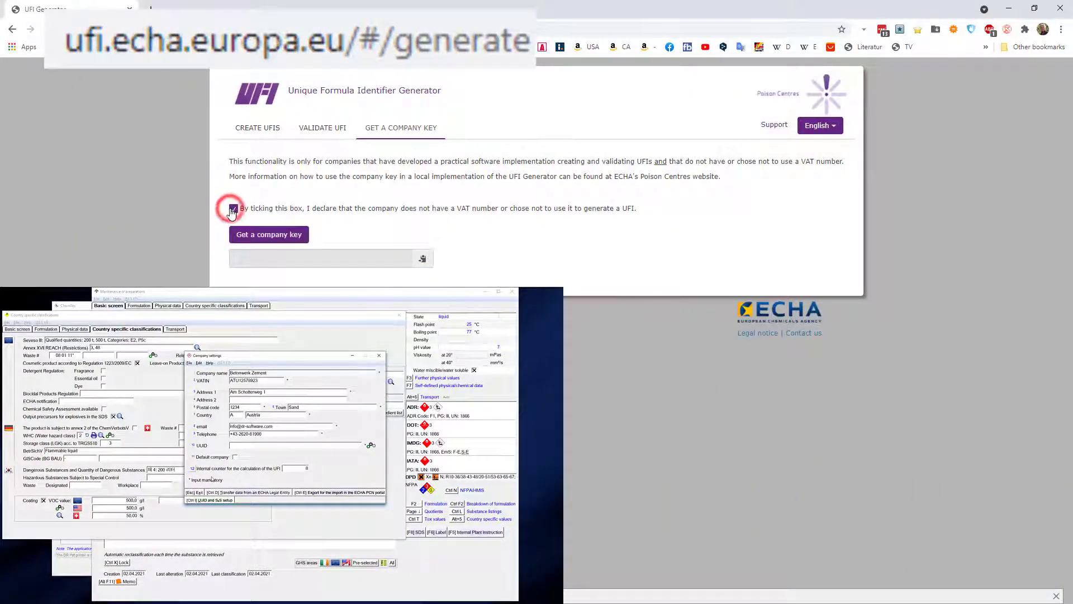
click(256, 239)
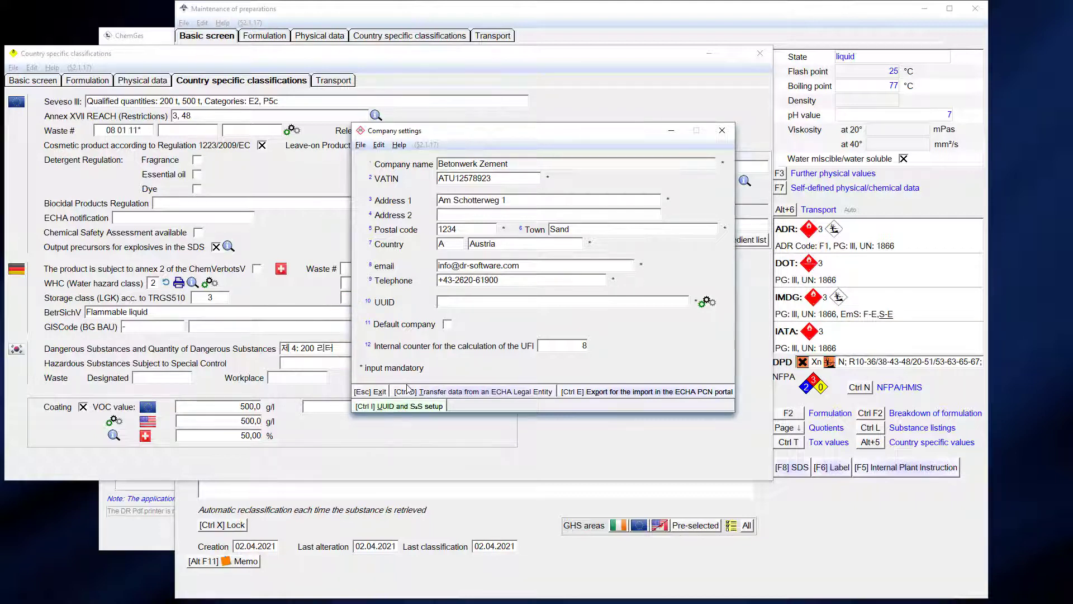
Step: Log in to ECHA Accounts from the UUID setup and copy the legal entity UUID from Legal Entities
click(407, 405)
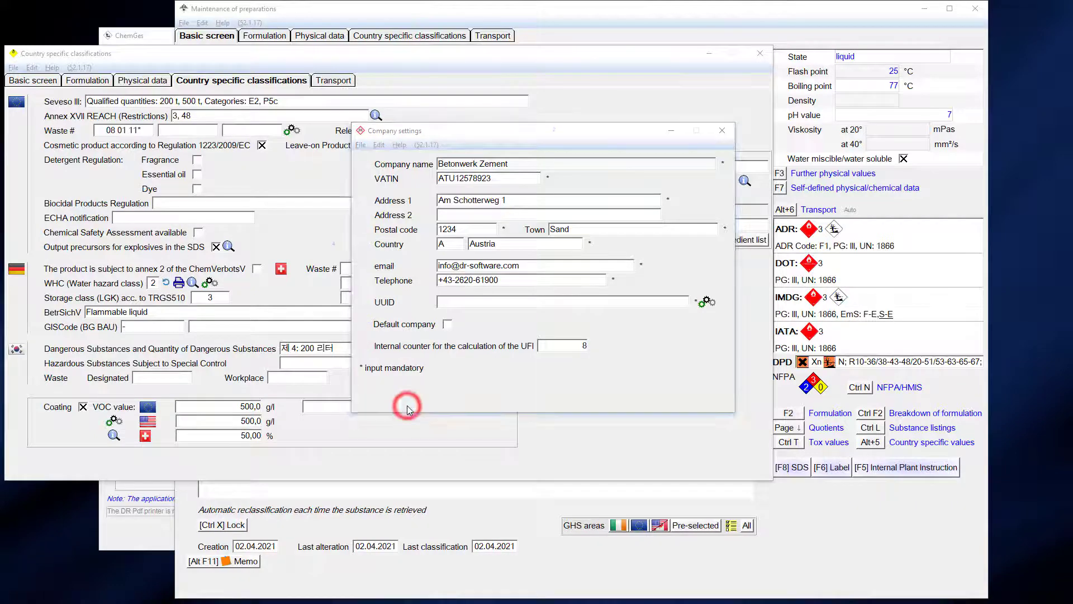
click(429, 277)
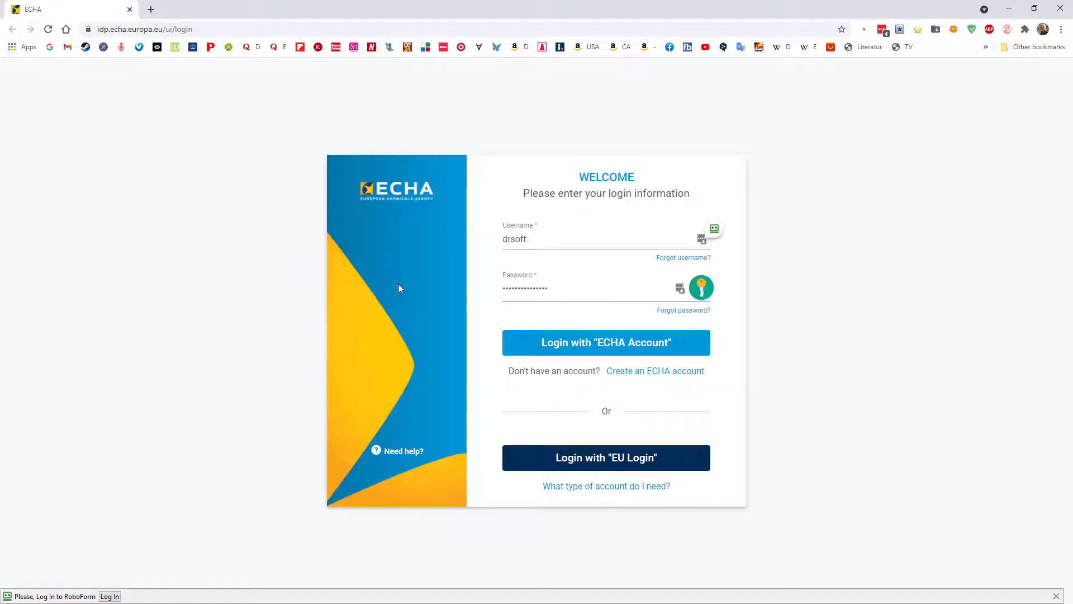
click(532, 340)
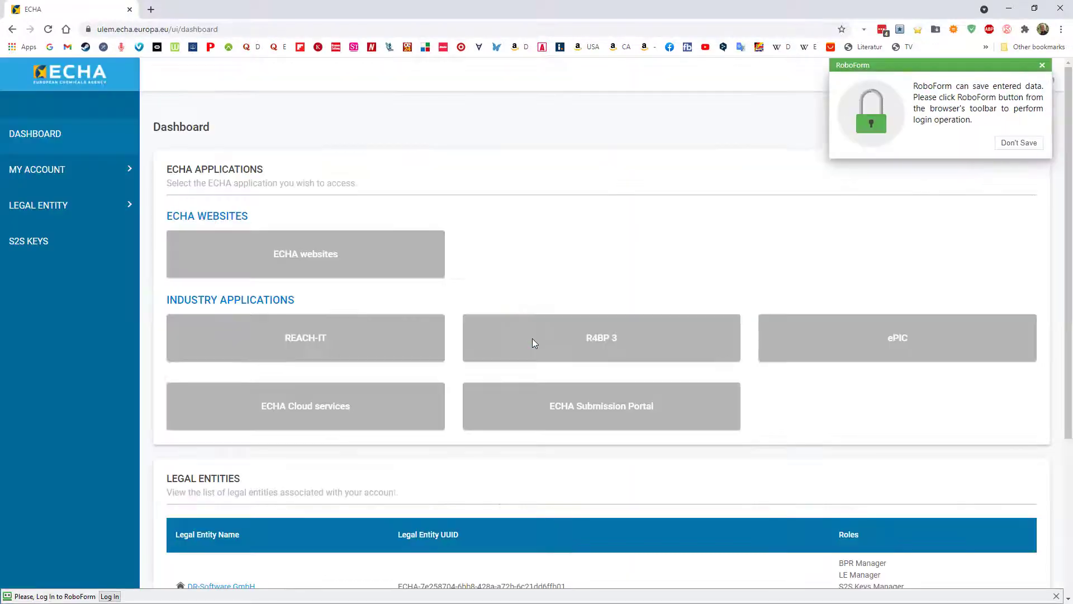
scroll(532, 338, down, 4)
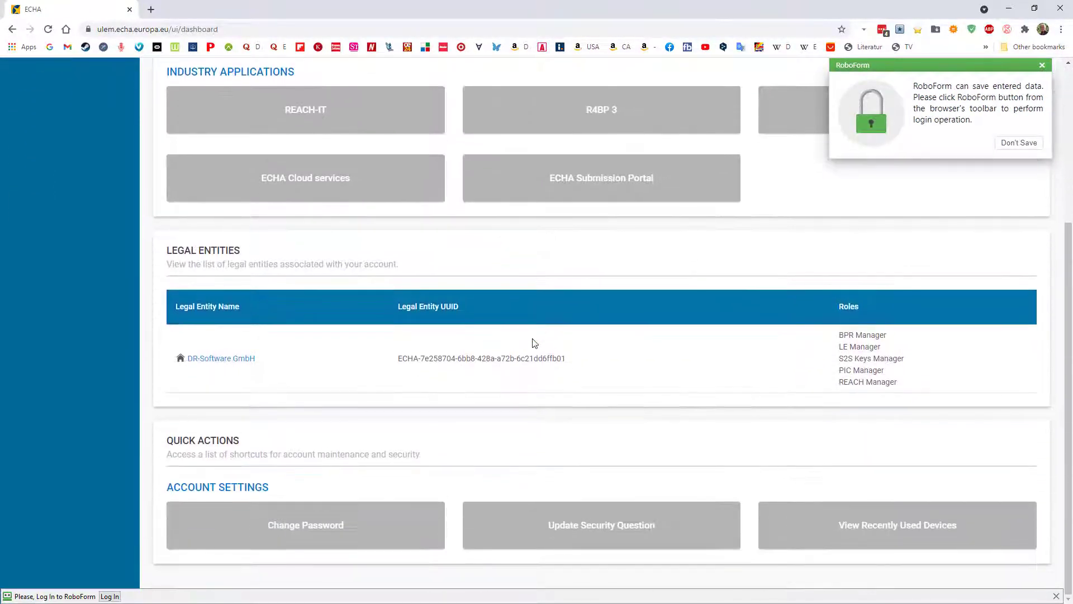
drag(394, 358, 589, 381)
key(ctrl+c)
key(alt+Tab)
click(453, 258)
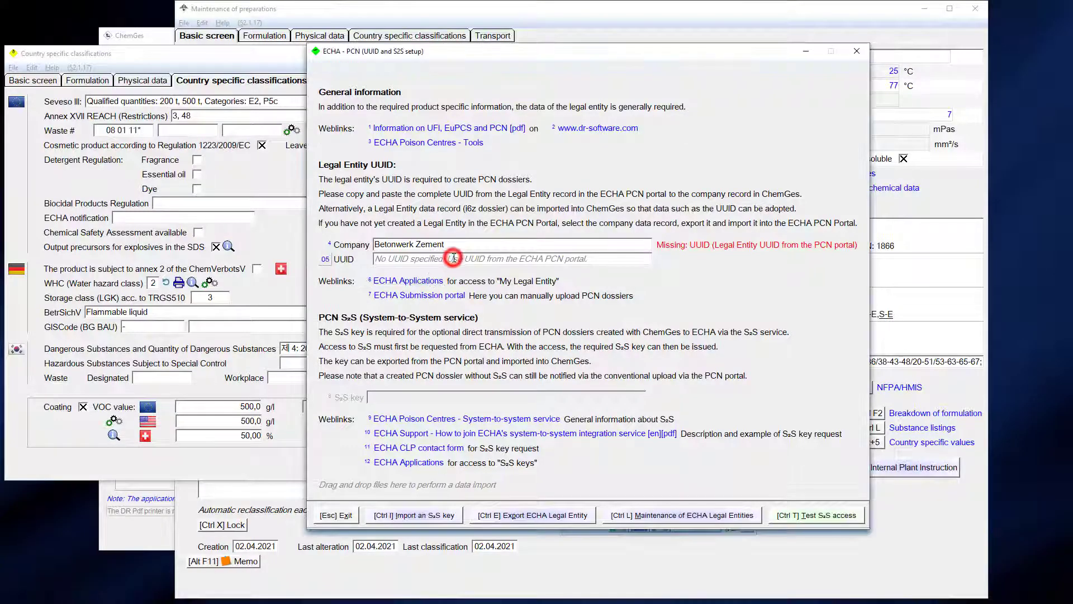
Step: Paste the copied legal entity UUID into the setup, confirm it, and close the S2S setup window
key(ctrl+v)
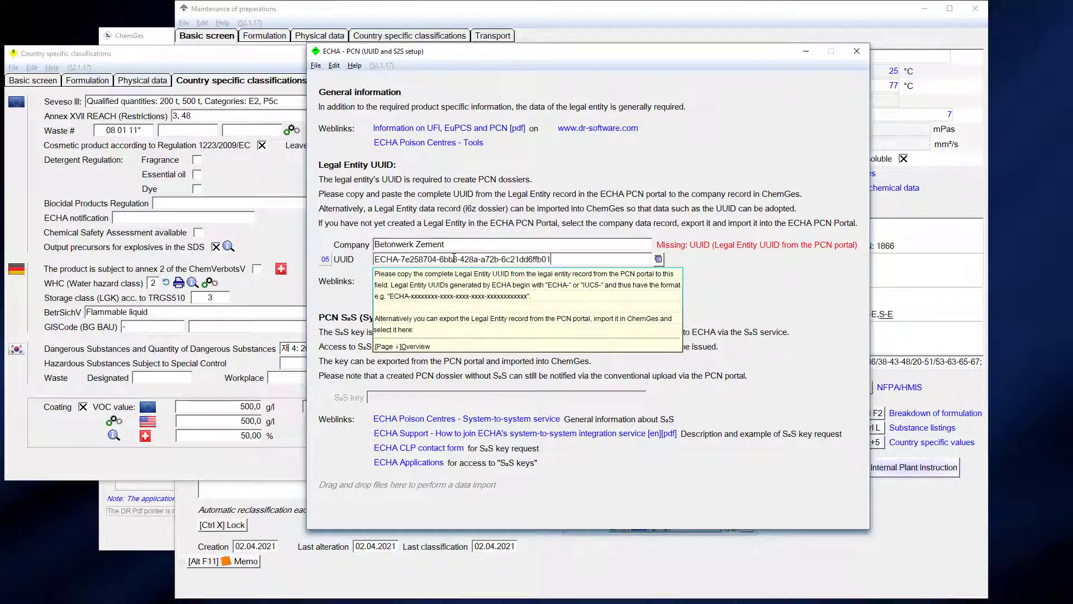
key(Return)
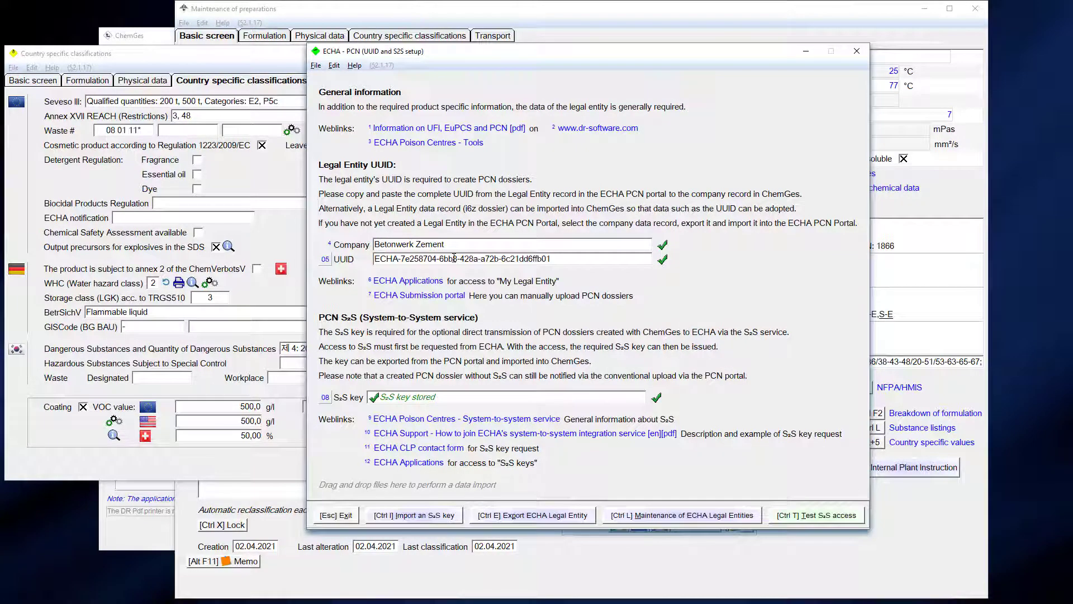
key(Escape)
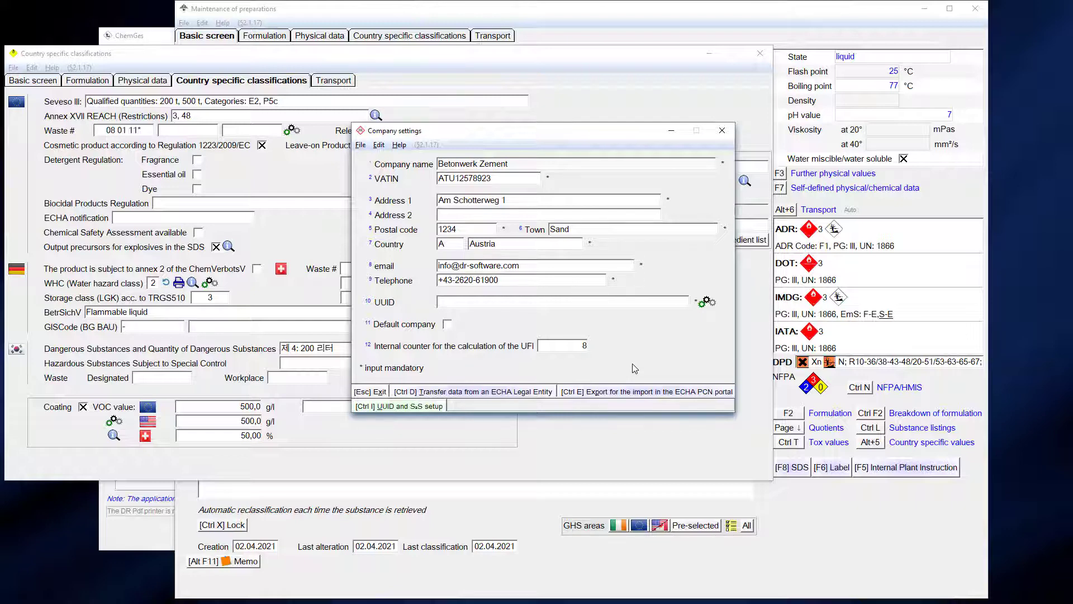
Step: Export Betonwerk Zement as a new ECHA Legal Entity file and save it
click(632, 392)
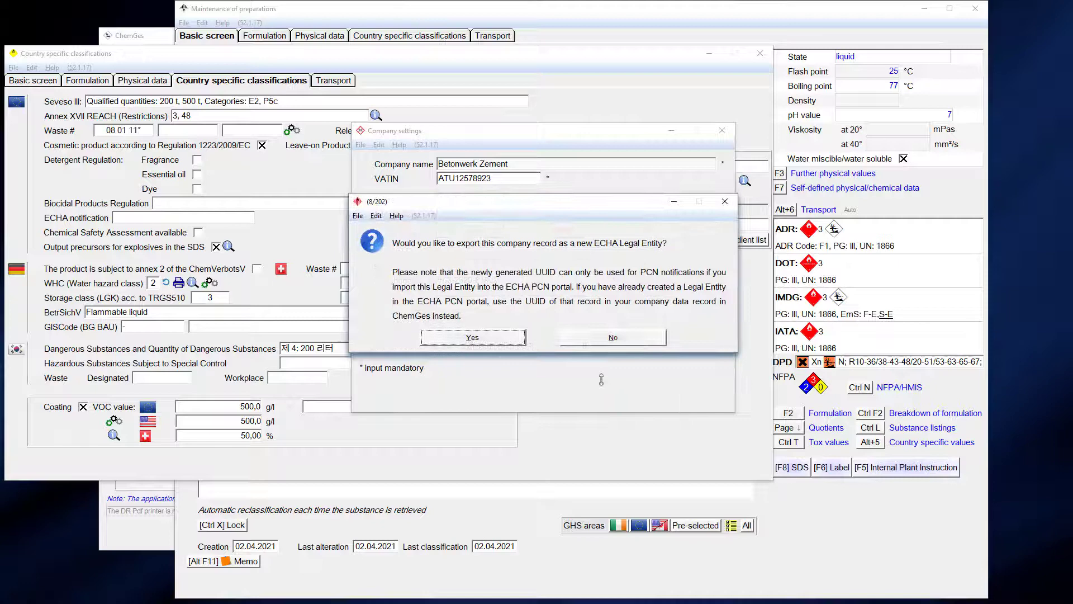
click(496, 338)
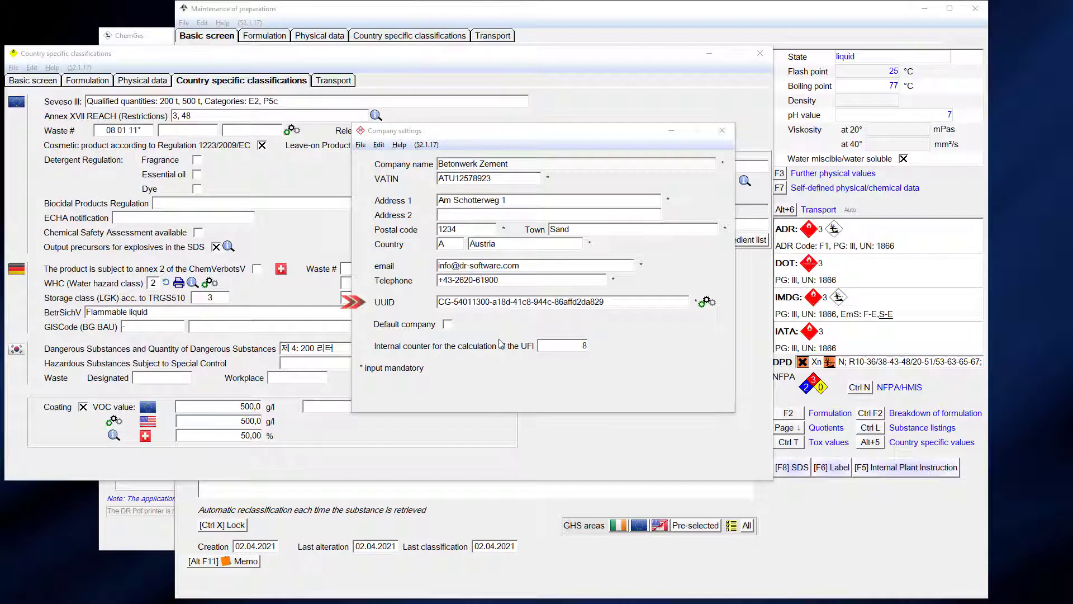
key(ctrl+e)
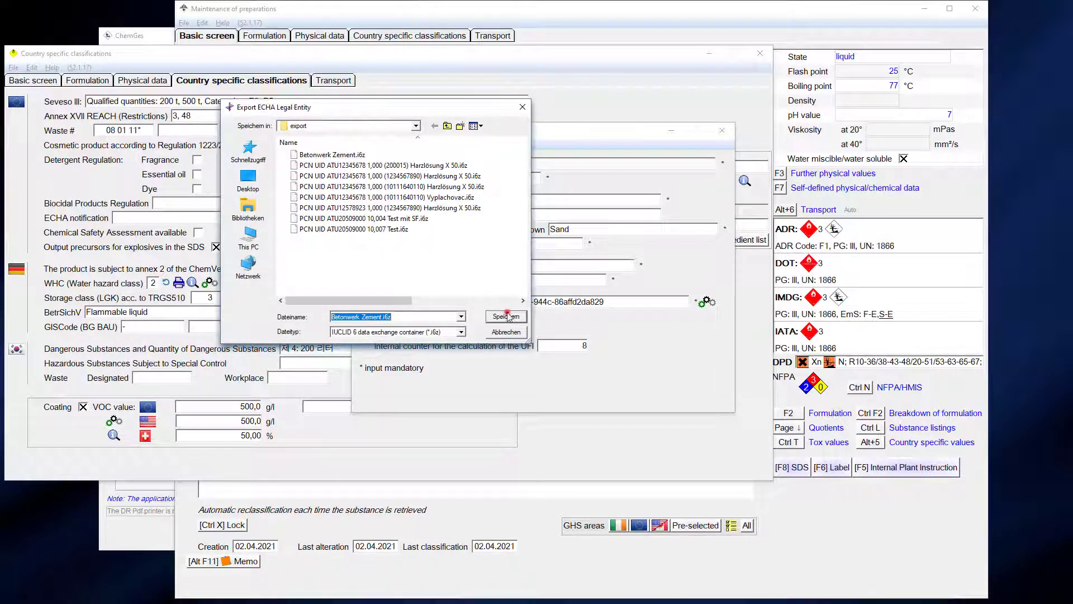
click(503, 313)
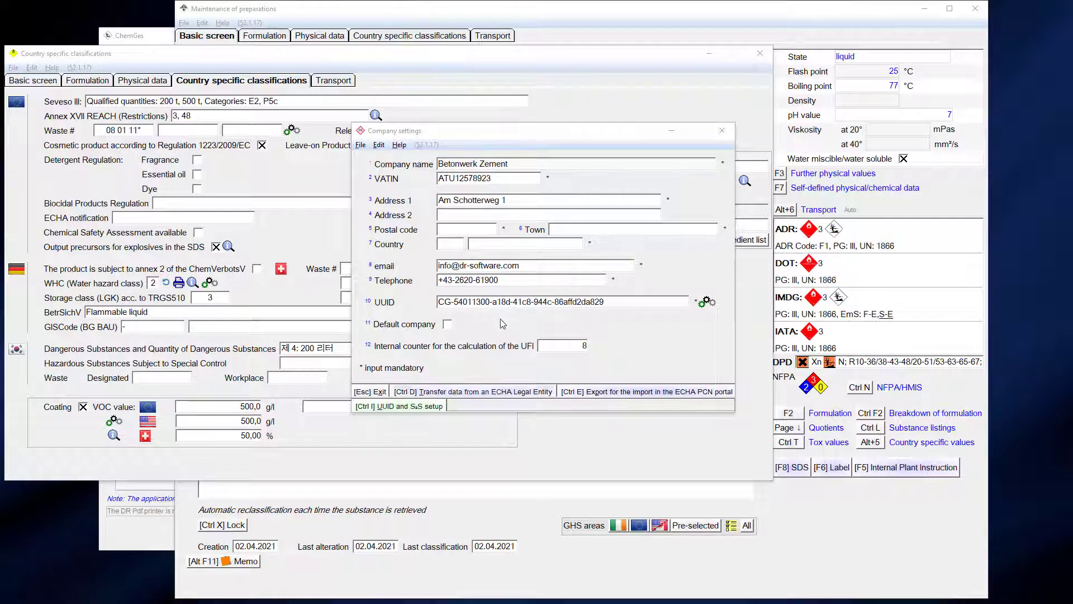
click(413, 405)
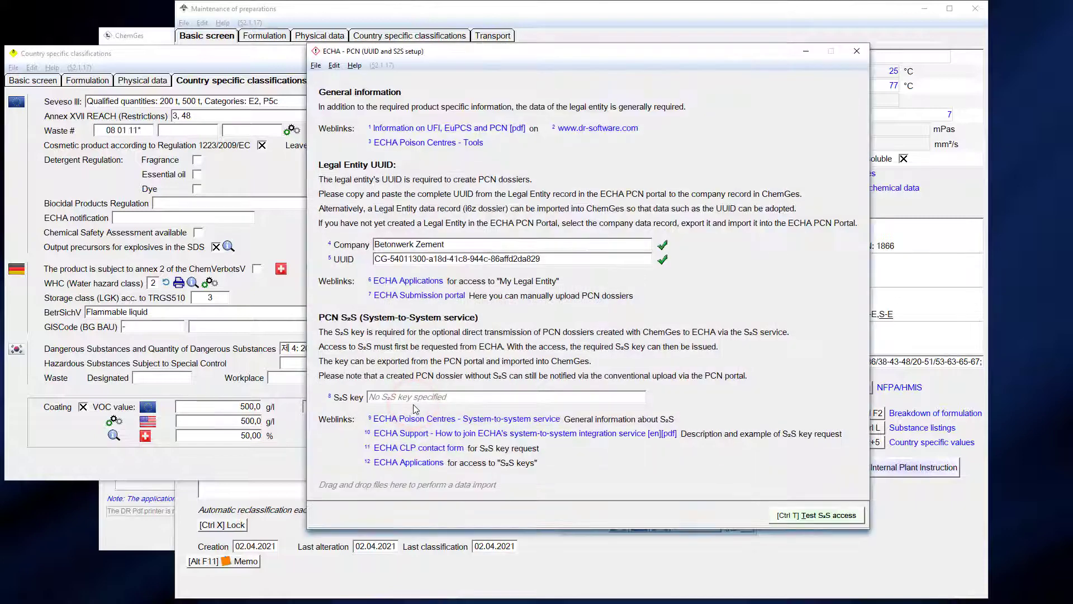
Step: Log in to the ECHA portal with the other account and add a legal entity via IUCLID file import
click(424, 283)
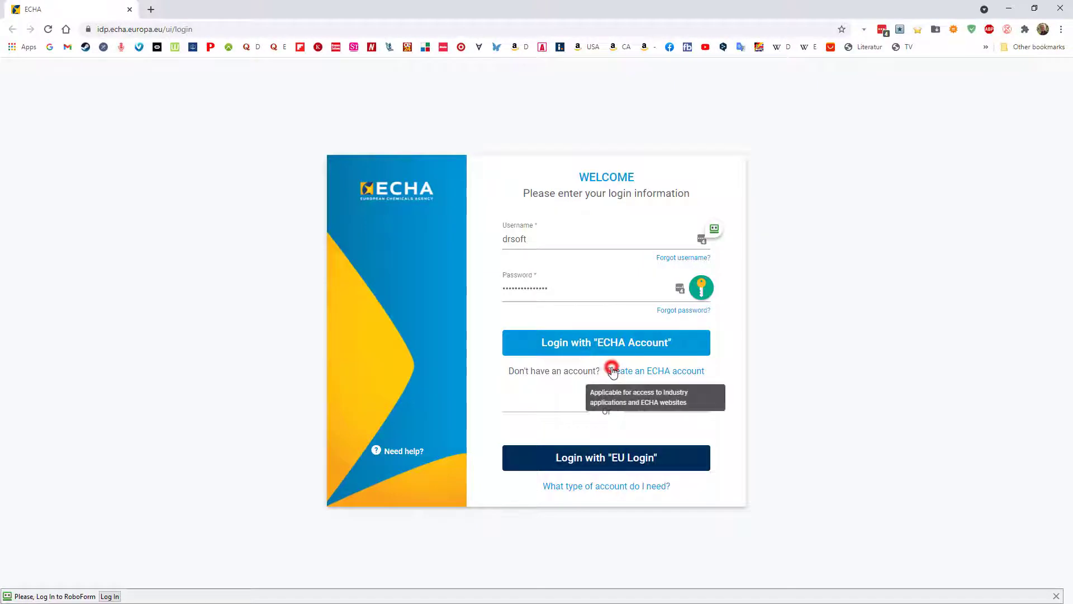
click(612, 371)
scroll(612, 371, down, 3)
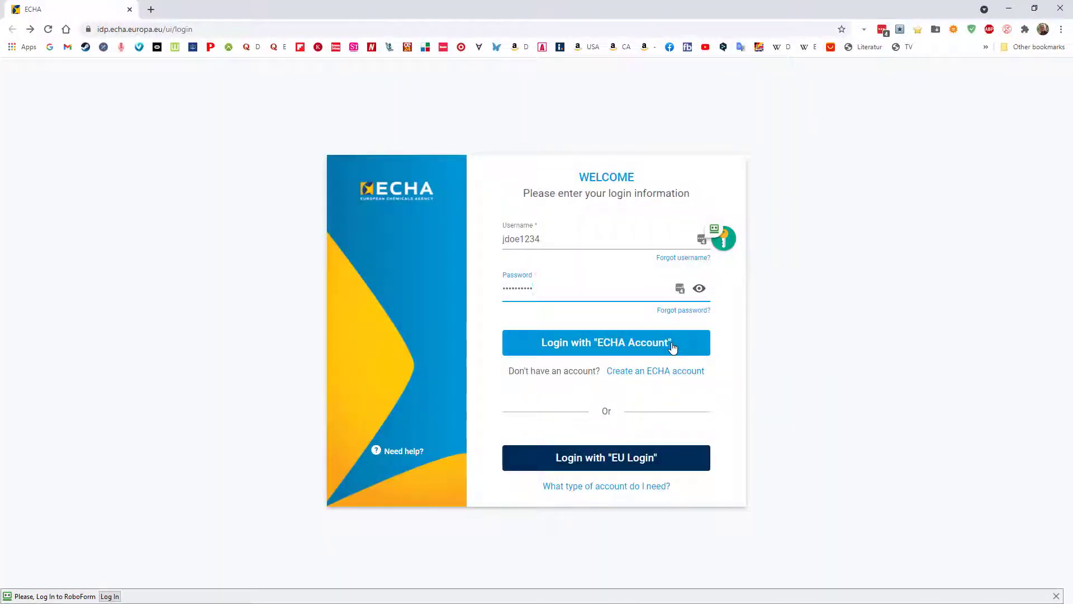
click(672, 344)
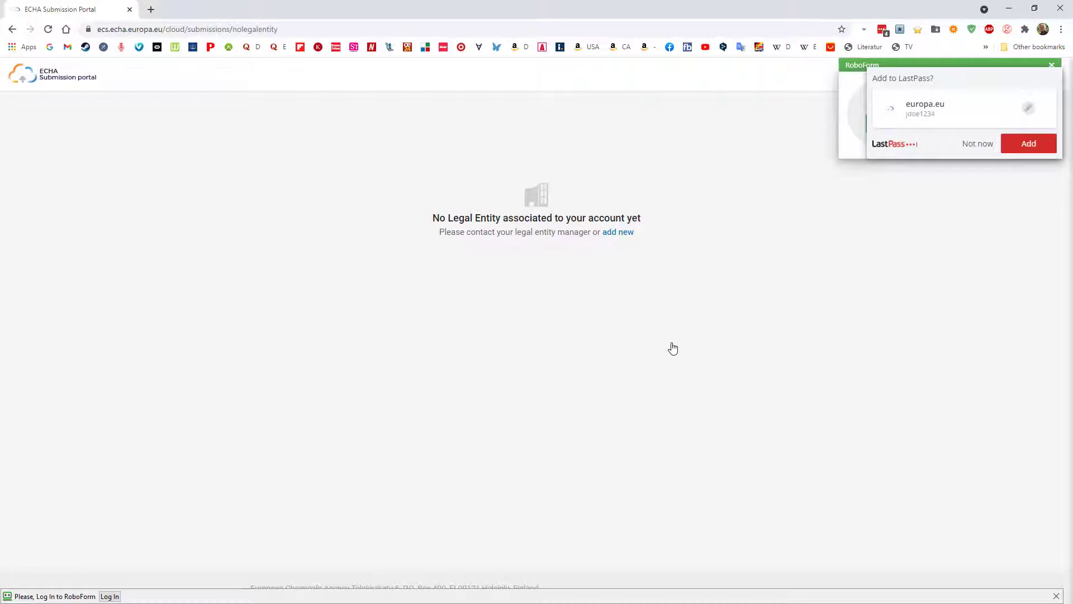
click(614, 232)
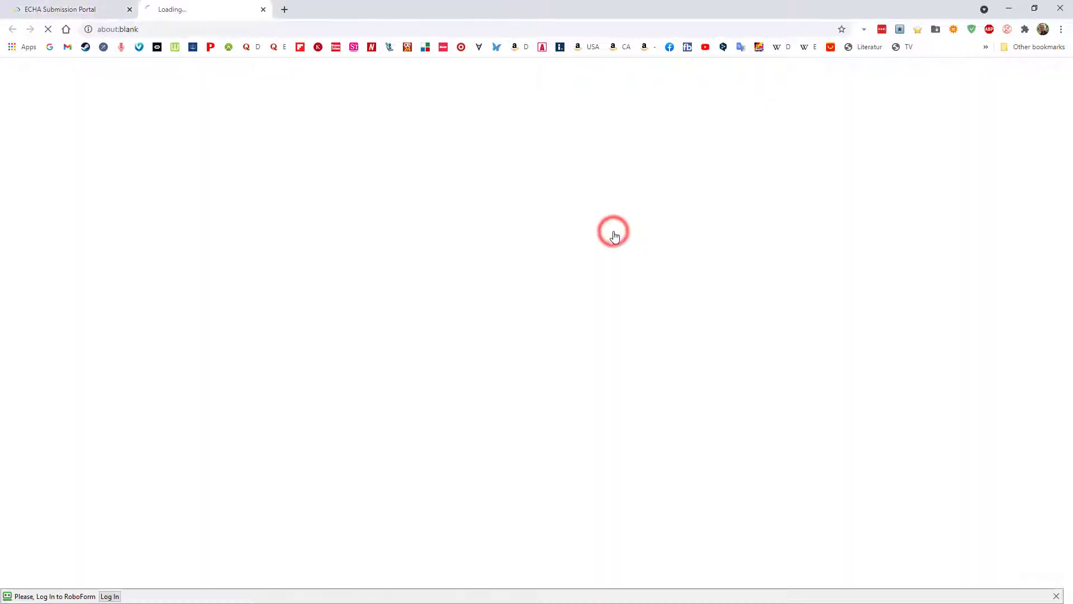
click(180, 428)
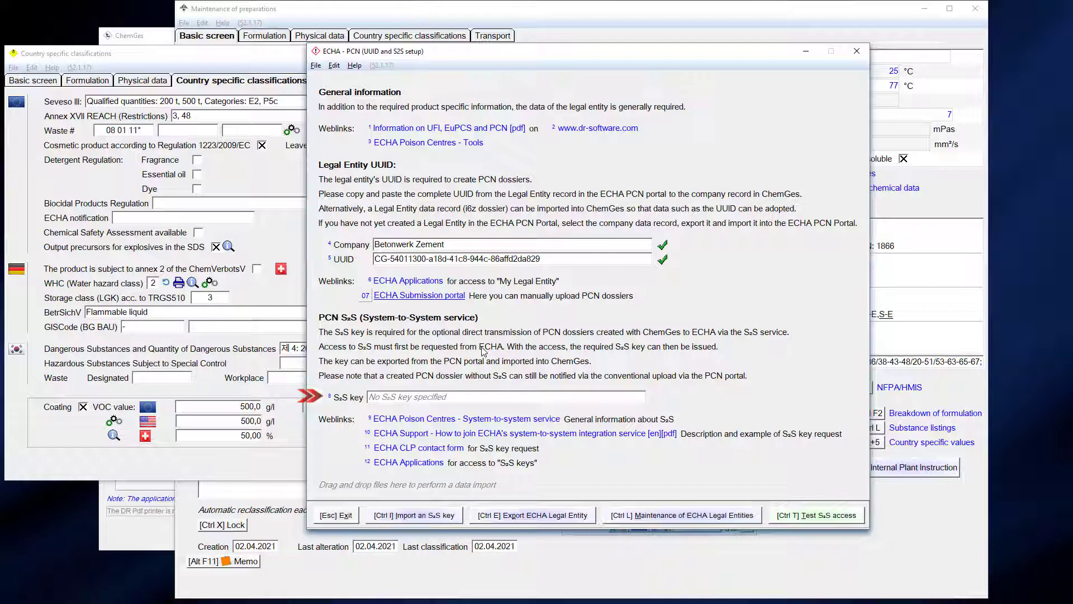
Step: Open the ECHA S2S guide at page 6 and select the sample access-request text in Step 2.1
click(509, 434)
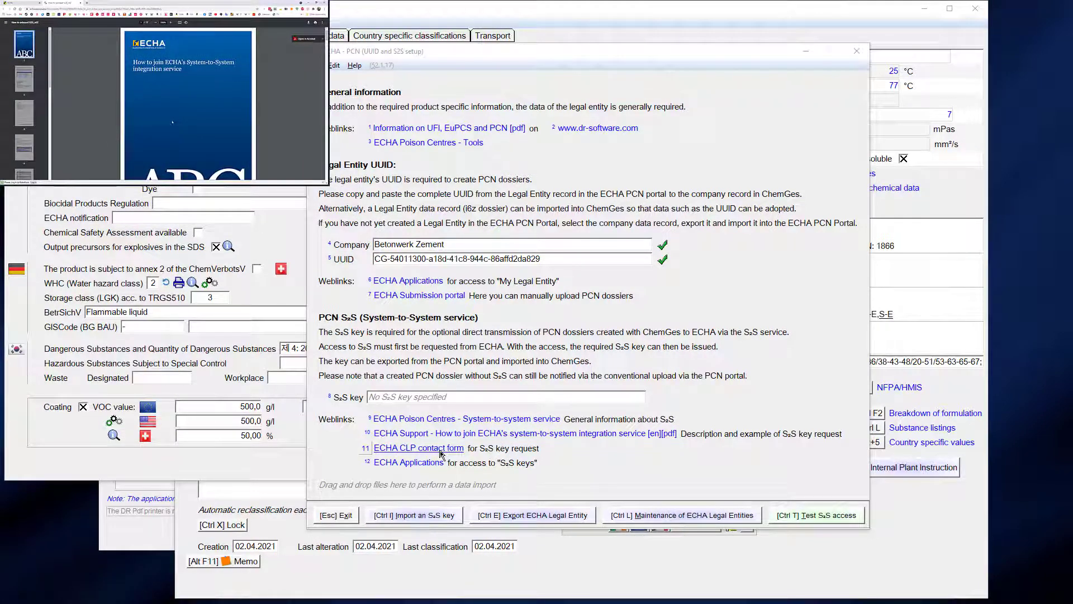
click(440, 449)
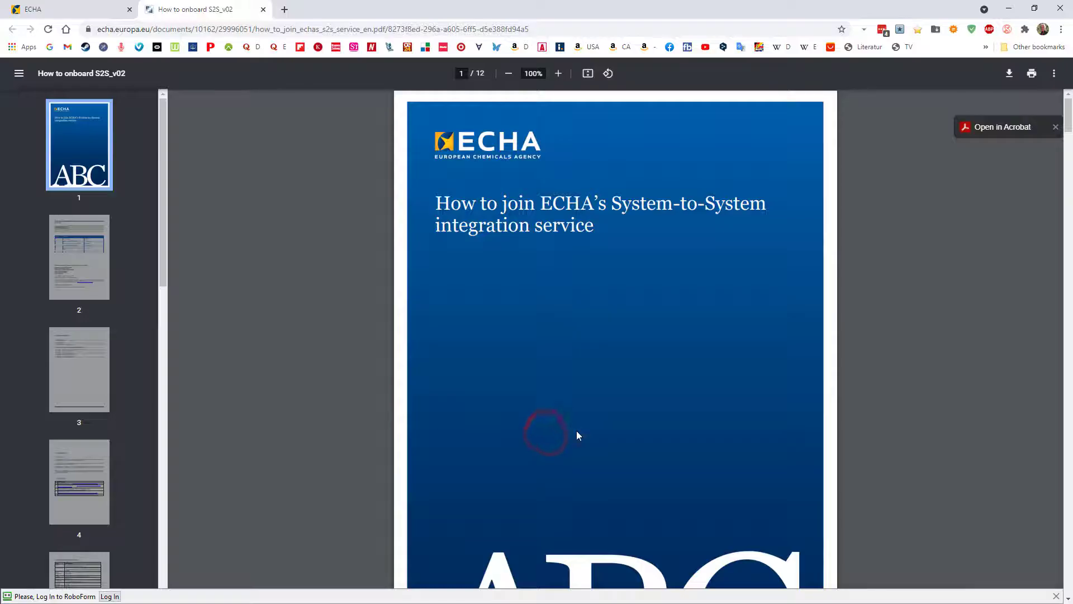
scroll(176, 132, down, 20)
scroll(575, 431, down, 20)
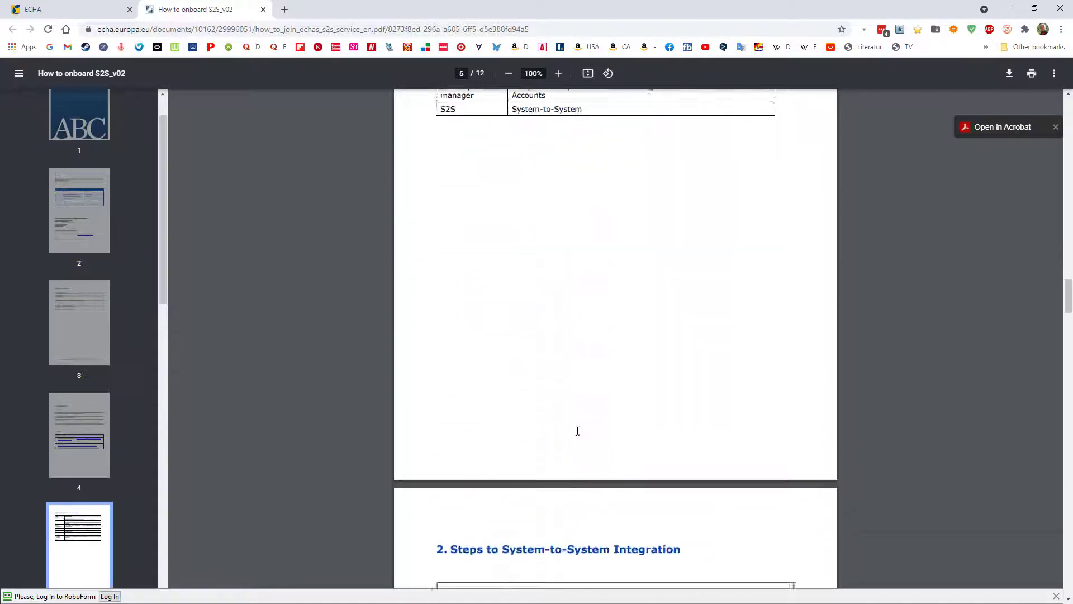
drag(441, 289, 725, 358)
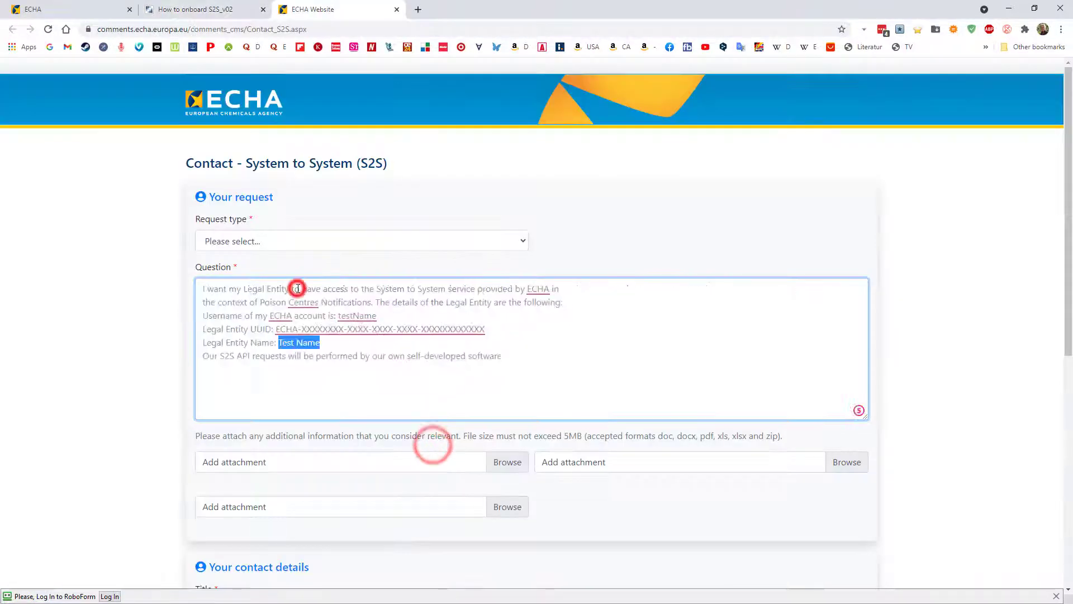
Step: Edit the account details in the pasted S2S request and set the contact title to Mr
click(295, 286)
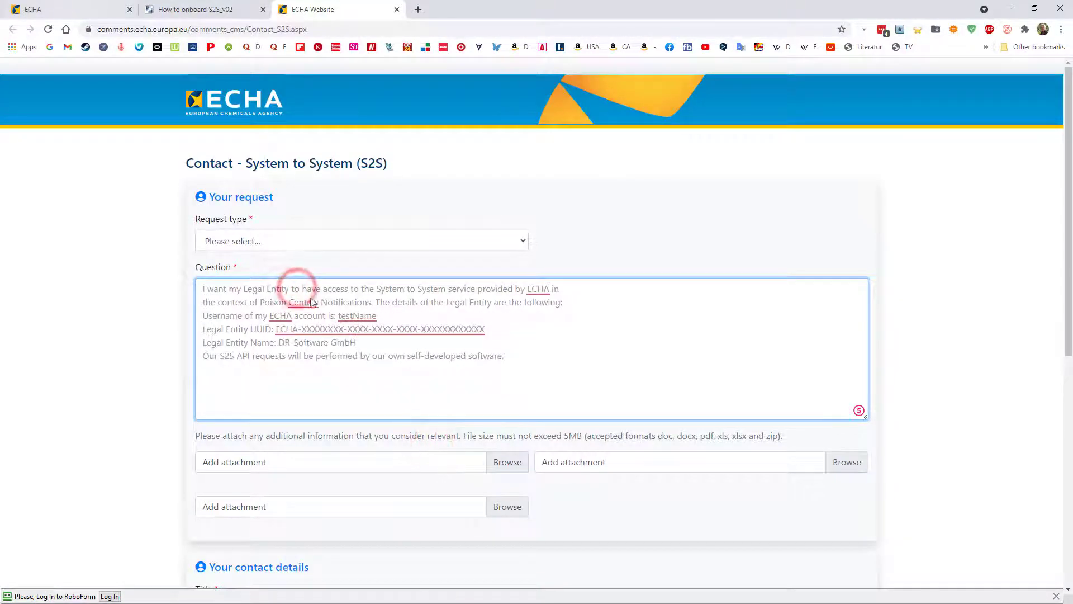
click(336, 314)
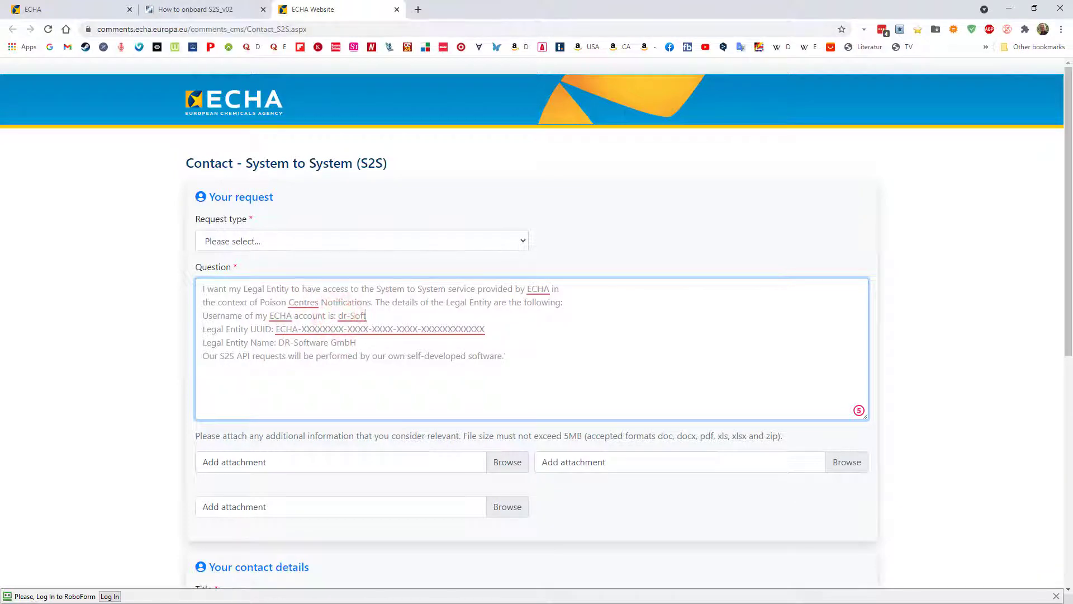
click(275, 328)
scroll(285, 333, down, 5)
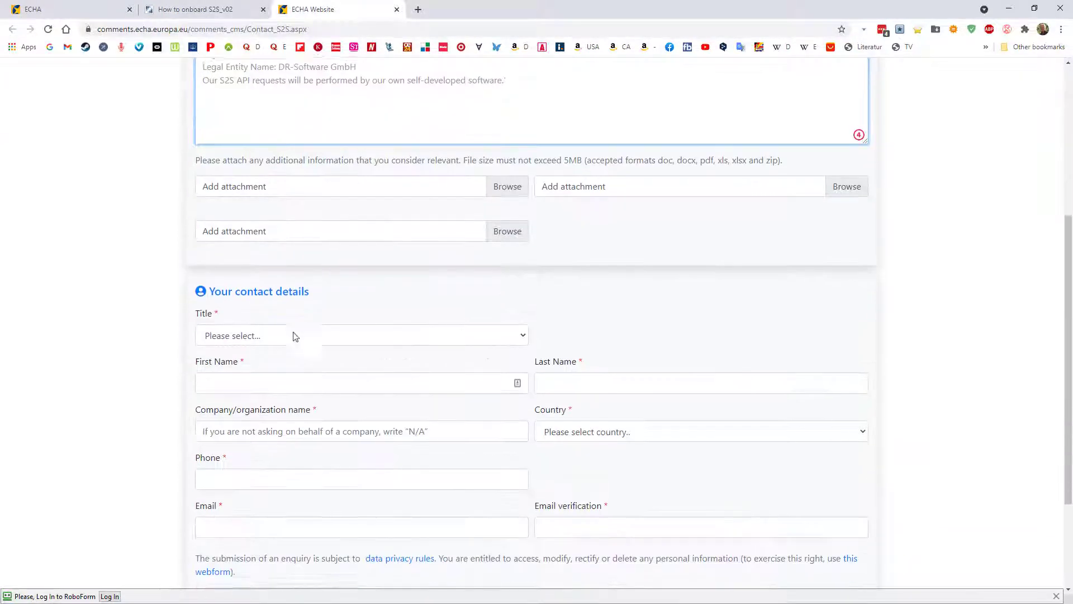
click(269, 334)
Step: Fill in the contact's first and last name, company Ihre Firma, and country Austria
click(238, 380)
text(John)
click(556, 383)
text(Smith)
click(414, 433)
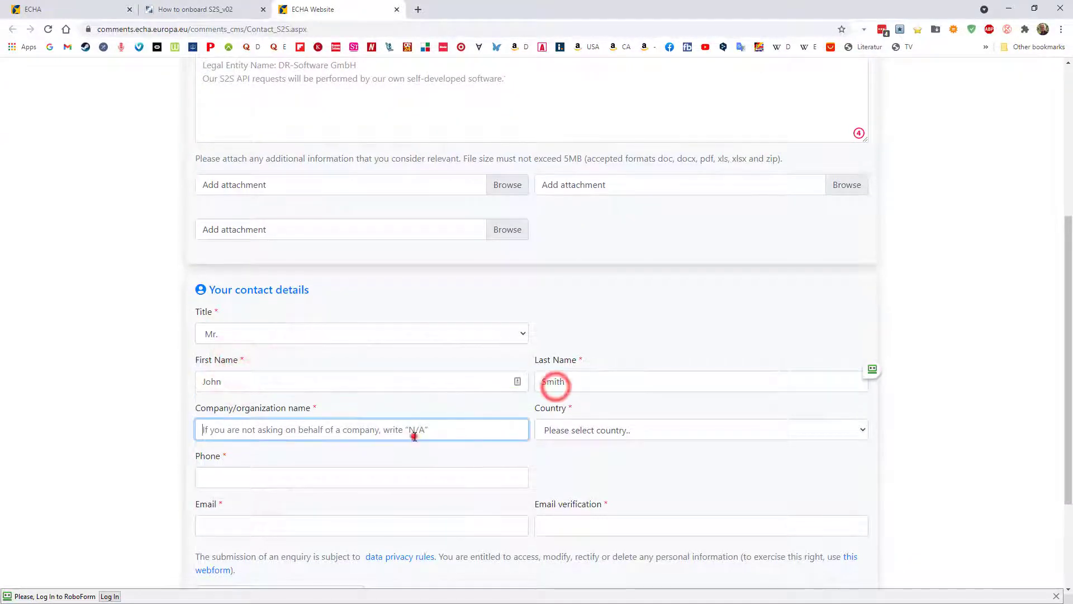
text(Ihre Firma)
click(586, 430)
click(581, 187)
Step: Enter the contact's phone number and e-mail address, repeating the e-mail for verification
click(307, 477)
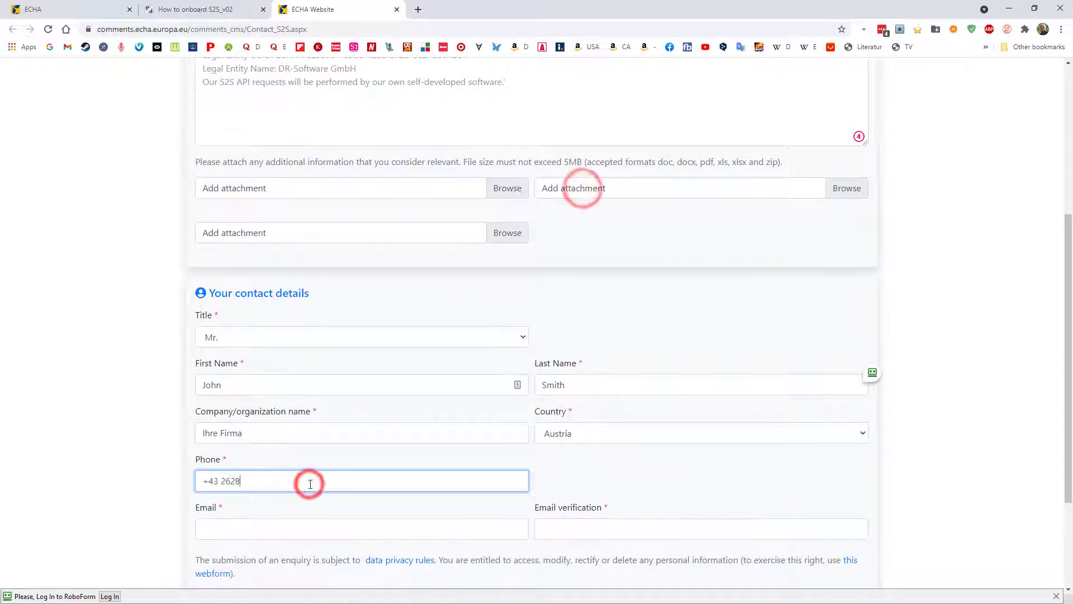
click(276, 529)
text(x@y.z)
key(Tab)
text(x@y.z)
scroll(208, 460, down, 3)
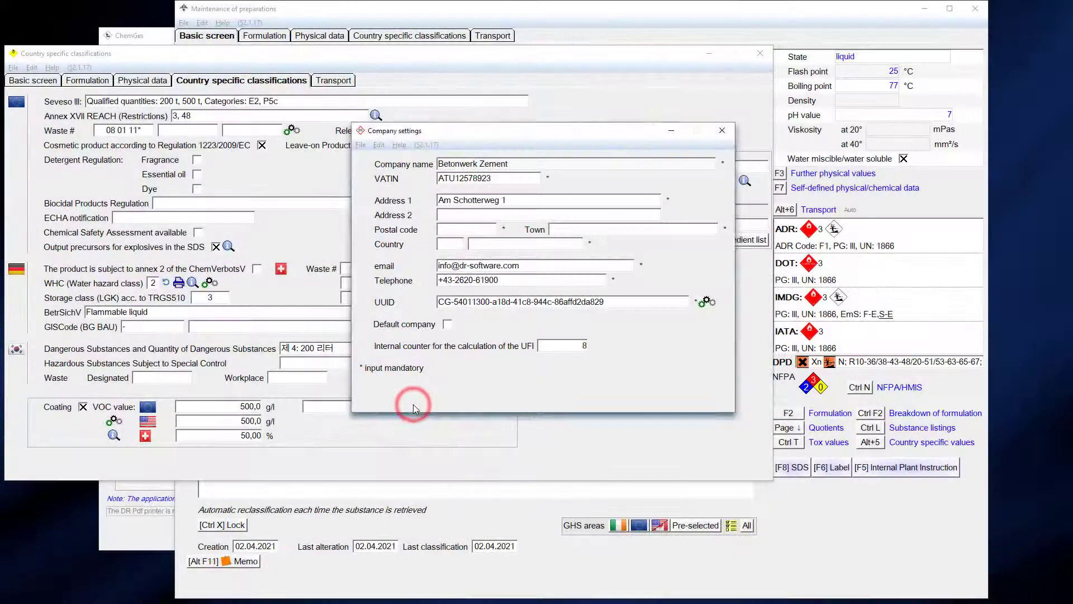
Step: Go from the ECHA-PCN setup link to DR-Software GmbH's page in the Legal Entities list
click(413, 404)
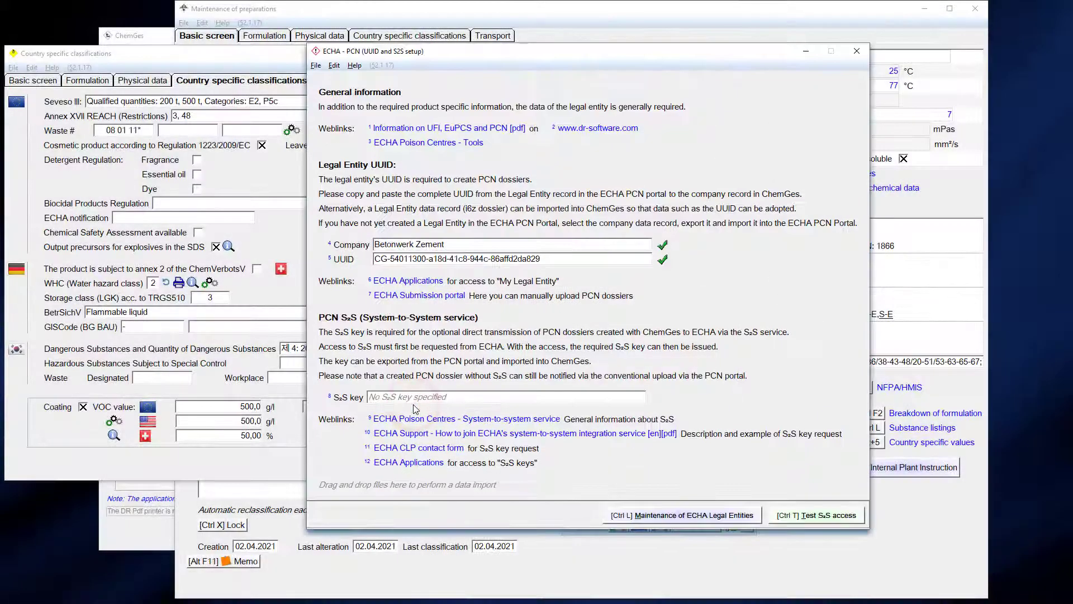
click(423, 280)
scroll(304, 371, down, 3)
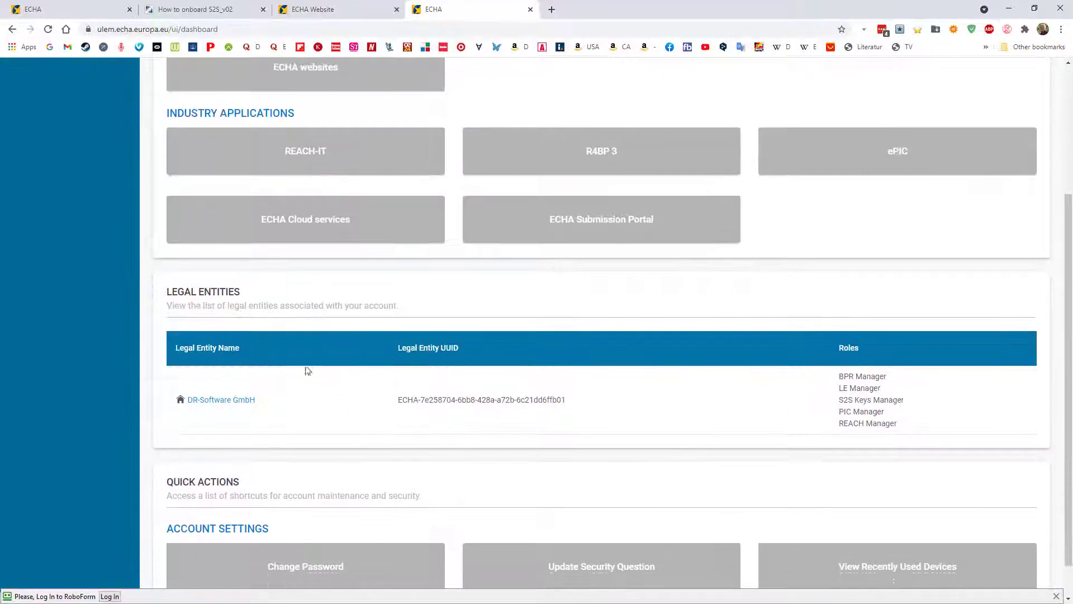
click(232, 375)
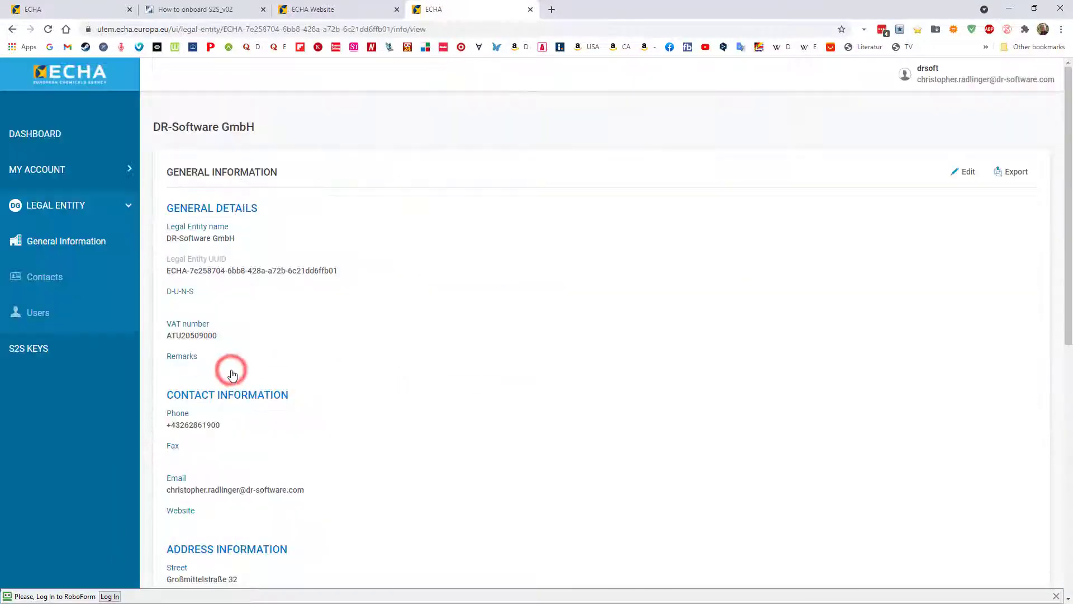
Step: Give the legal entity's only user the S2S Keys Manager role in the account edit form
click(38, 319)
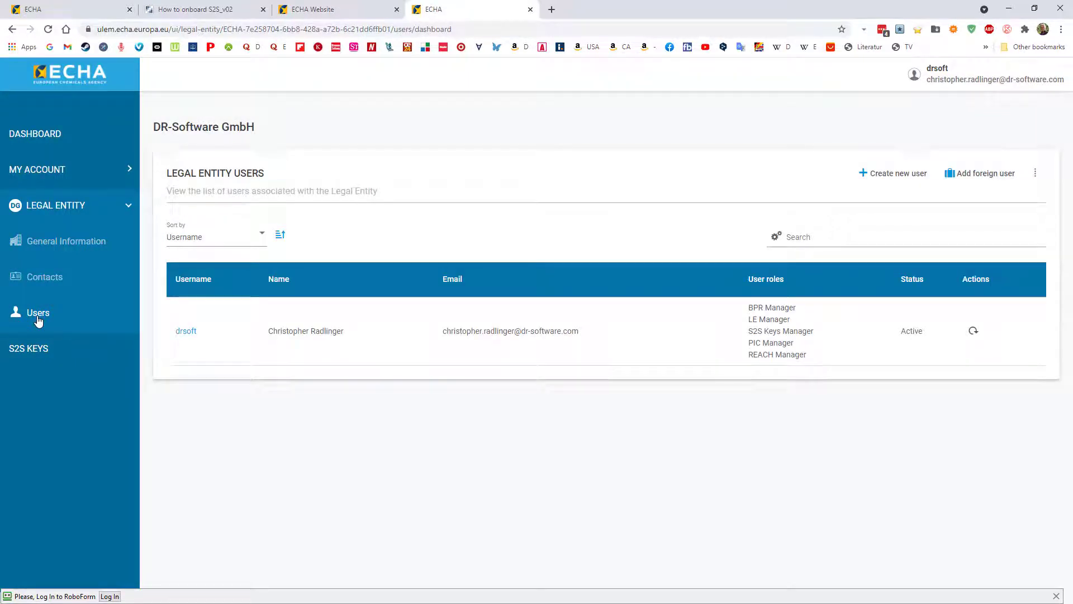
click(186, 331)
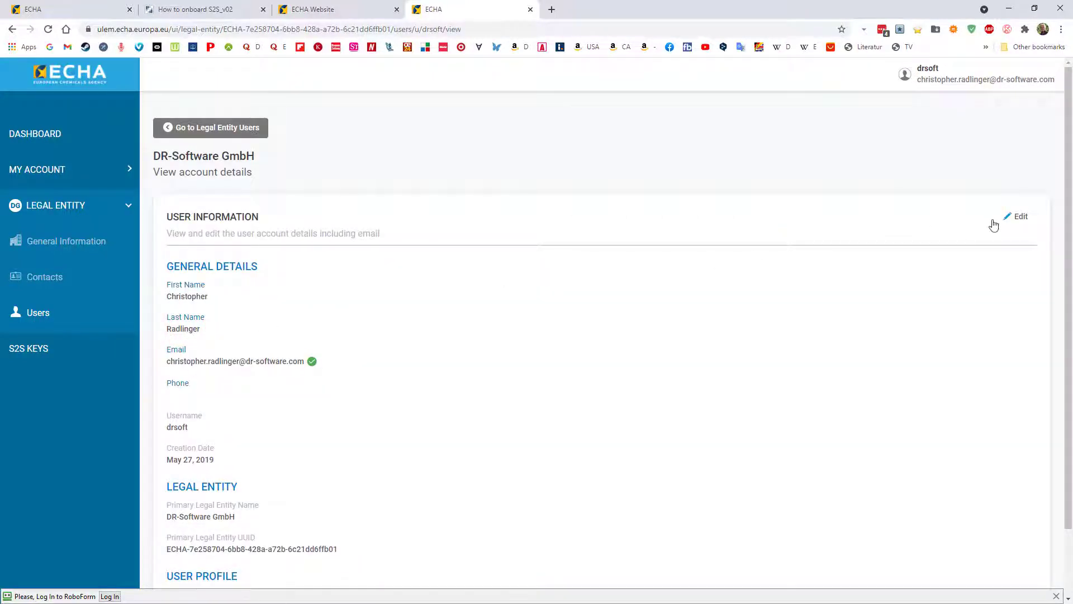
click(1021, 216)
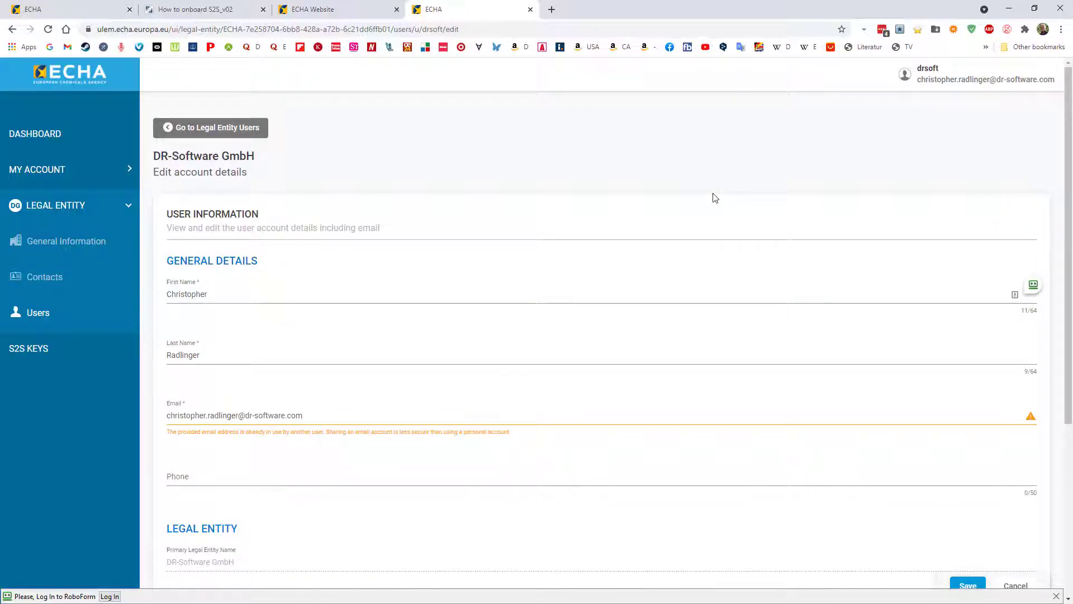
scroll(715, 198, down, 5)
click(622, 441)
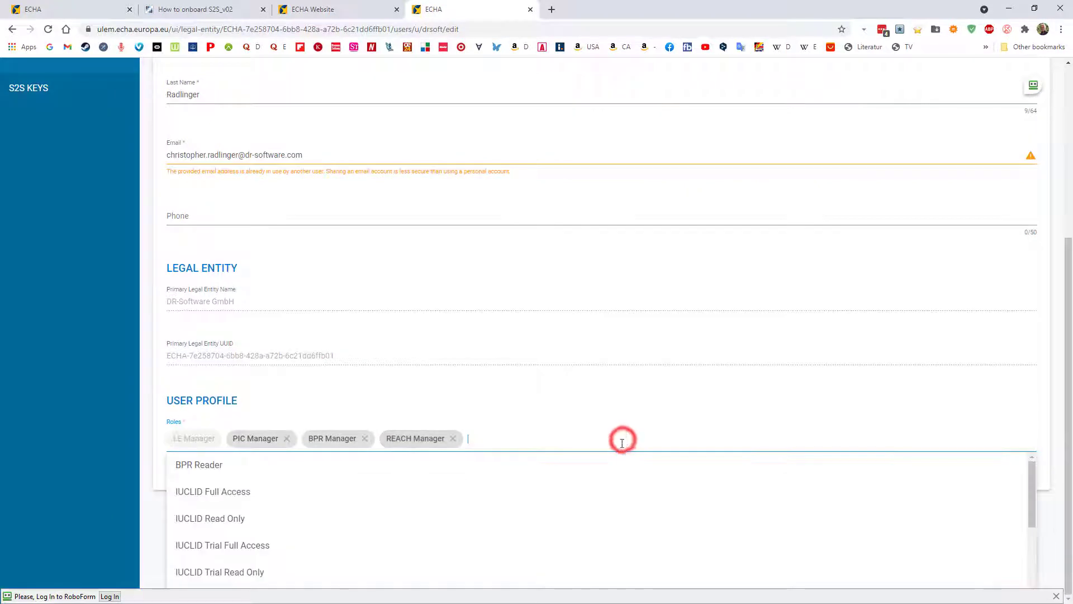
scroll(587, 504, down, 2)
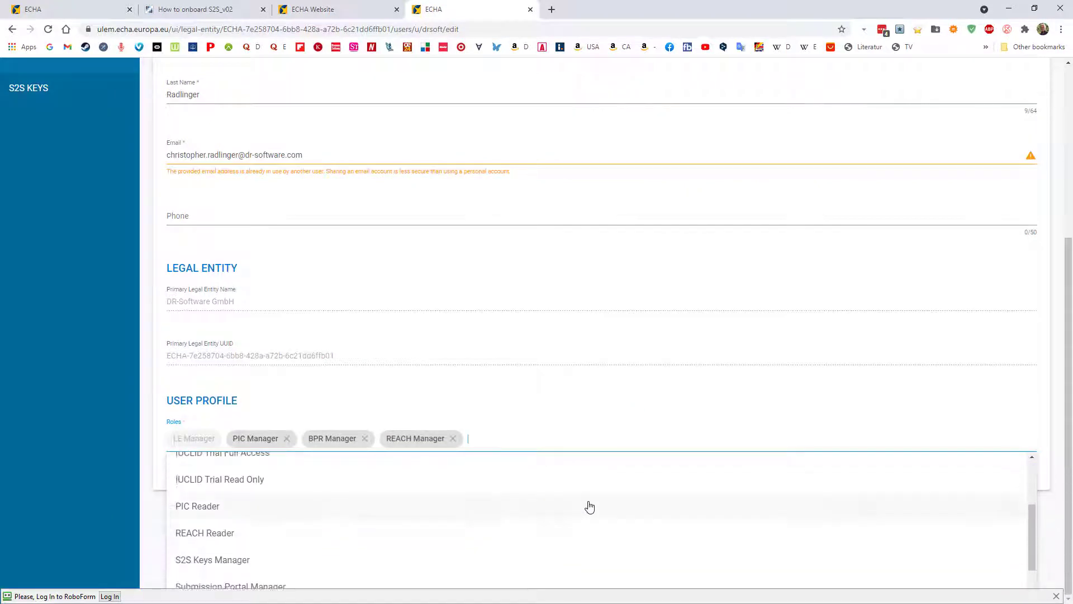
click(247, 549)
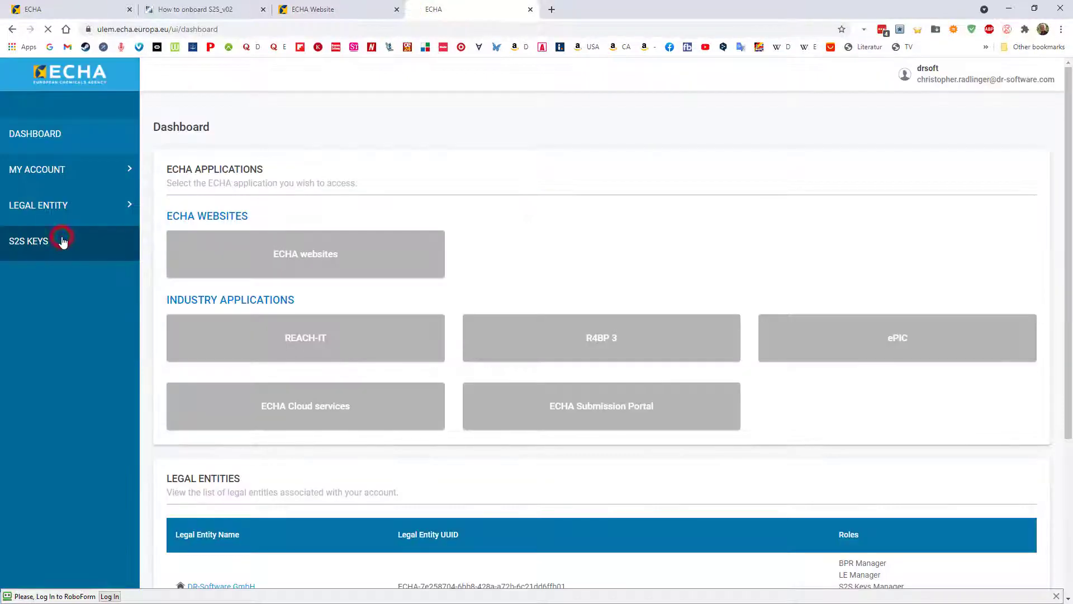
Step: Regenerate the S2S key for DR-Software GmbH from the S2S KEYS page and confirm
click(63, 240)
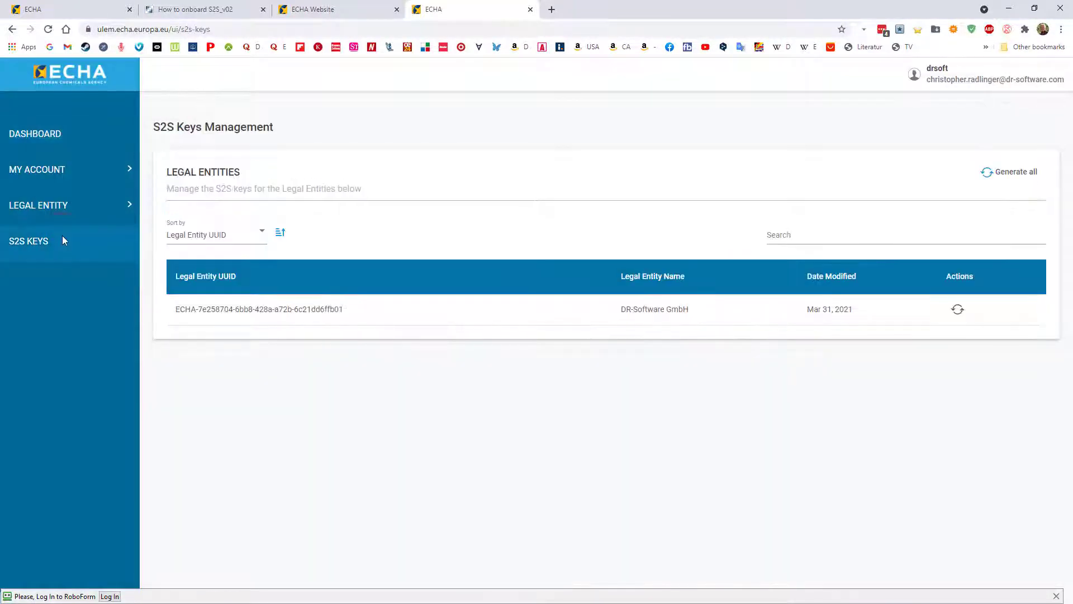
click(959, 311)
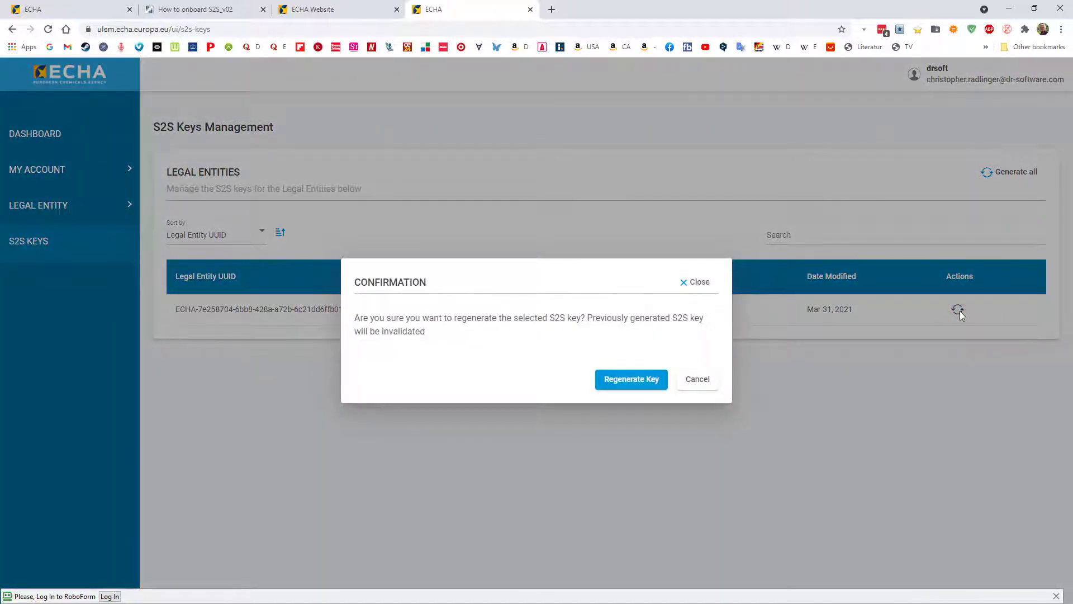
click(641, 382)
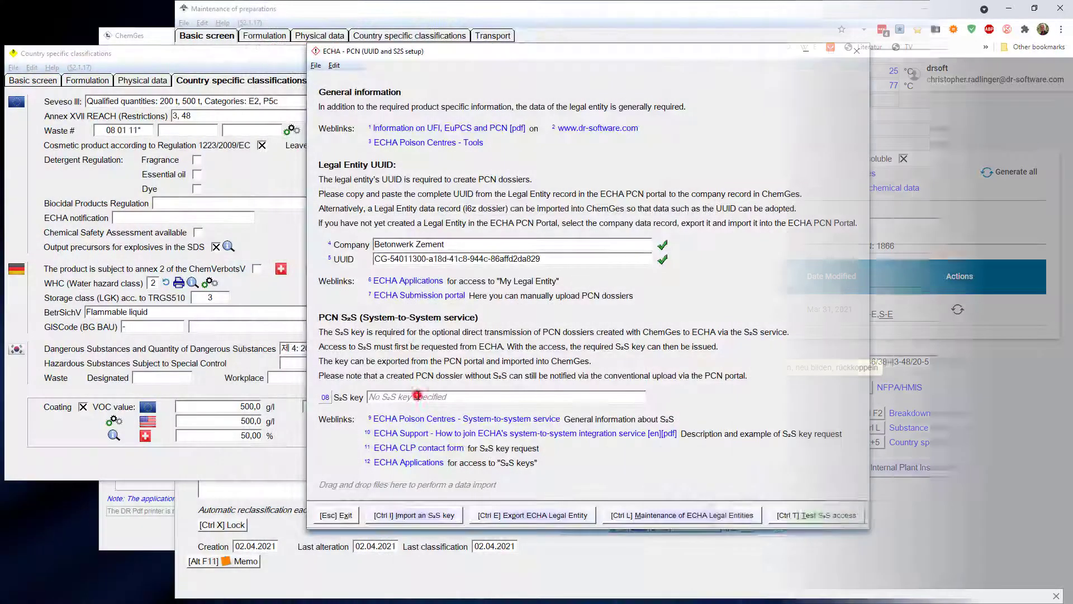
Step: Paste the new S2S key into ChemGes, store it, and test the credentials against ECHA
click(418, 395)
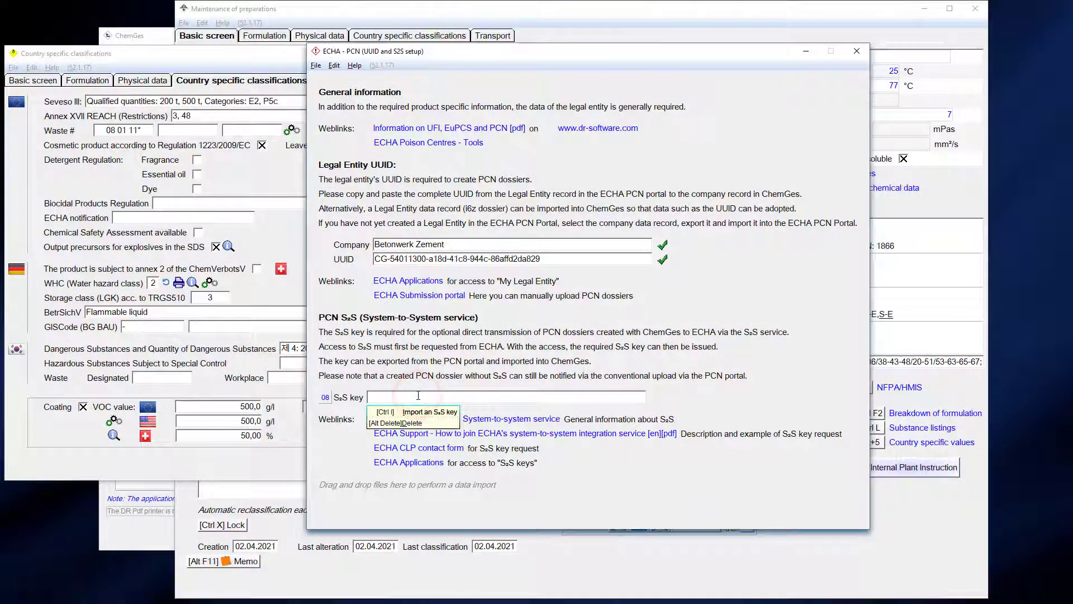
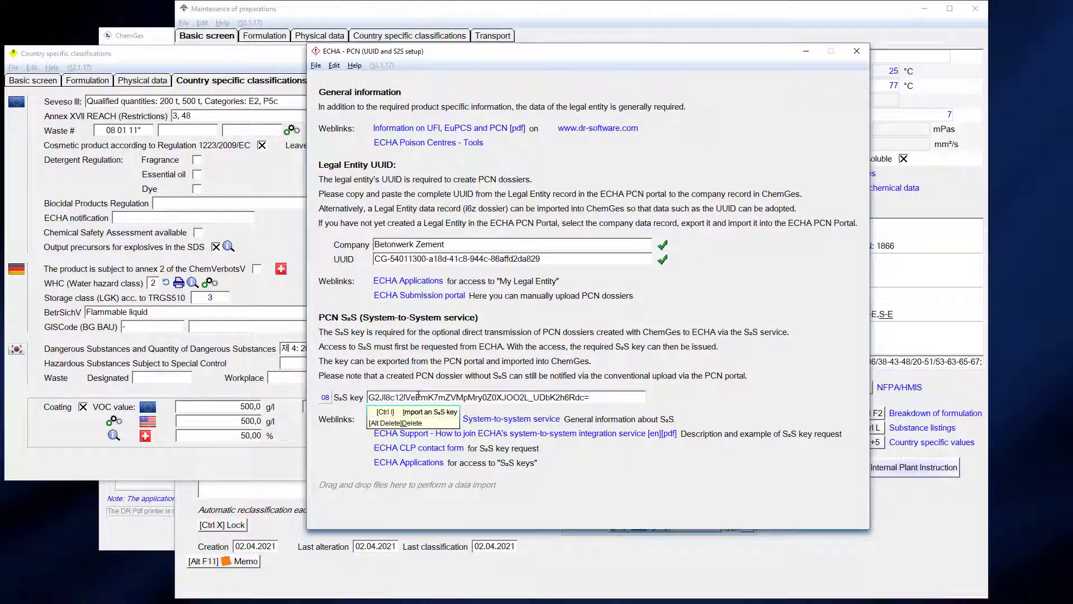
key(Return)
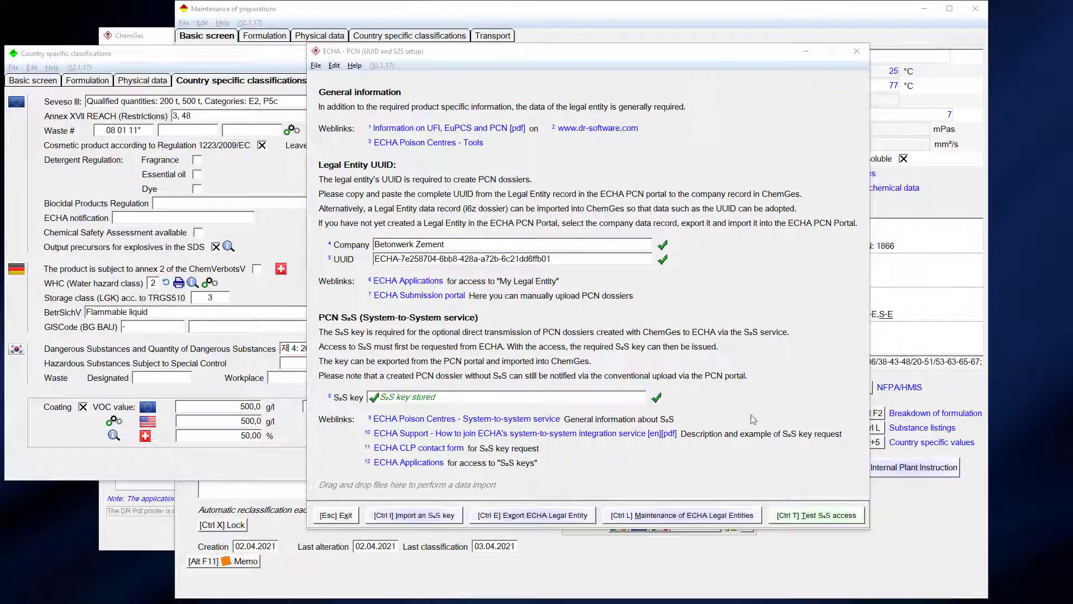
click(802, 516)
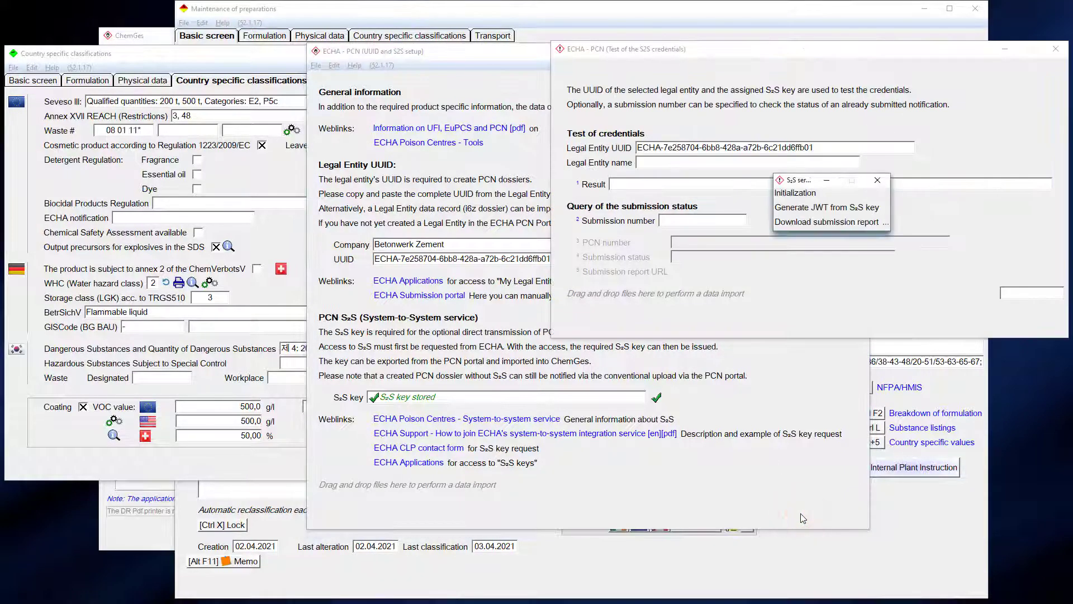
key(Escape)
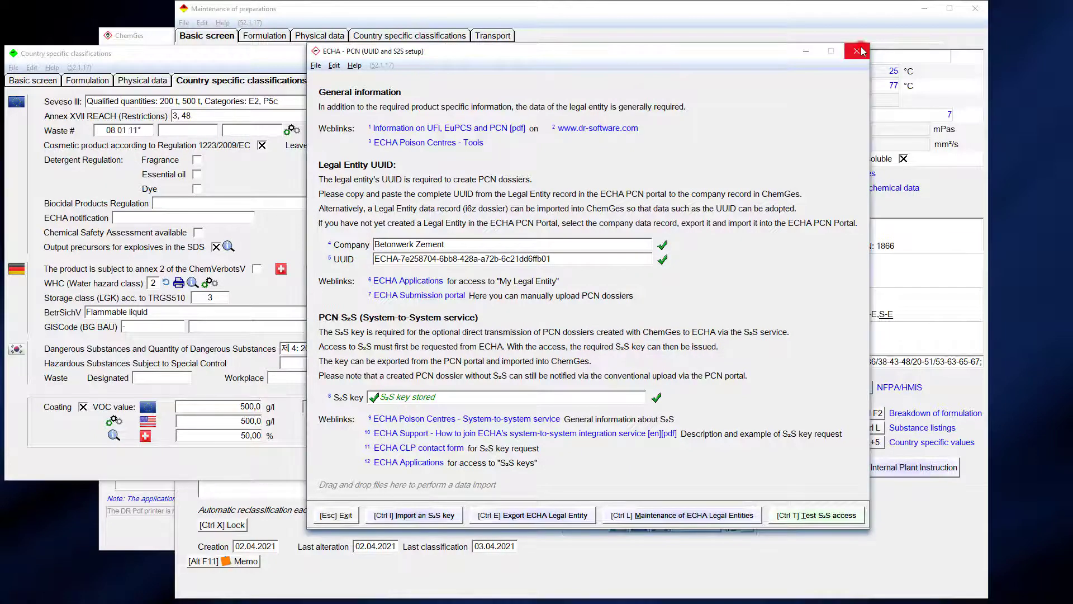
Step: Mark Betonwerk Zement as the default company and save the company settings
click(861, 50)
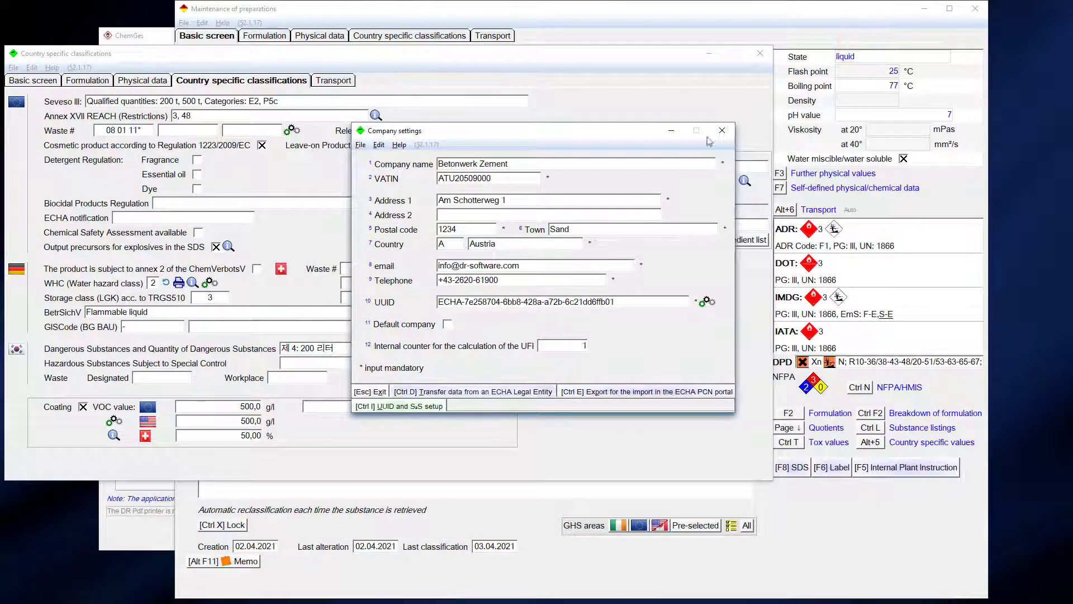
click(381, 328)
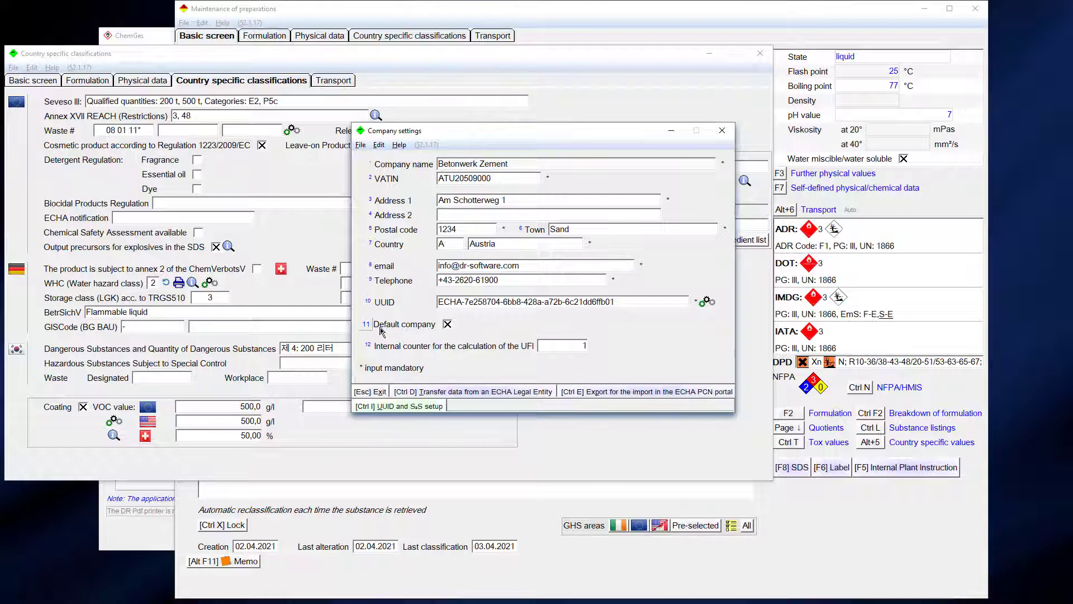
key(Escape)
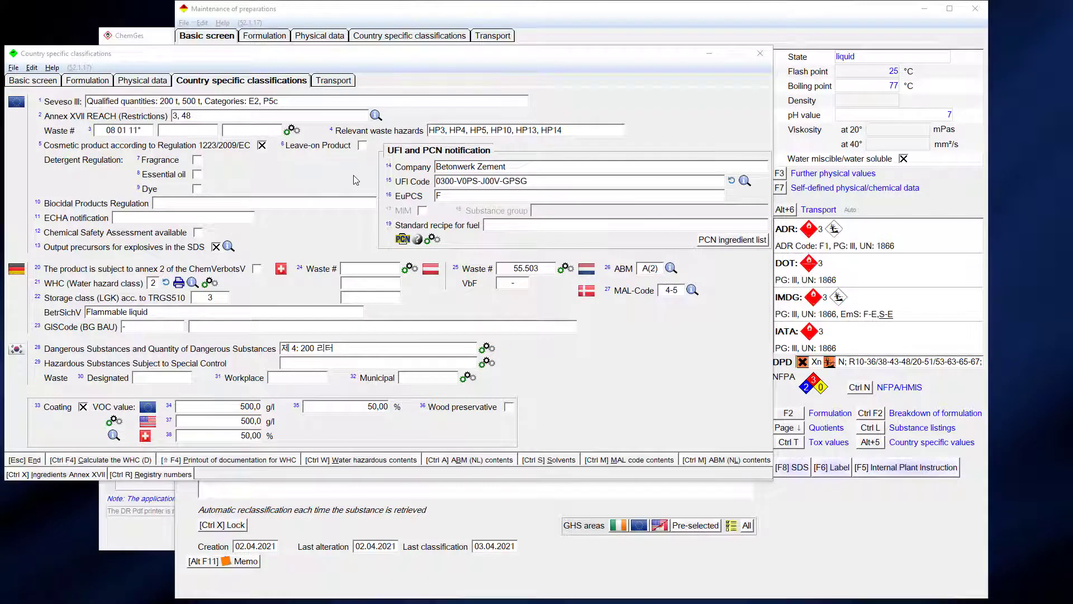
Step: In the product's PCN data, change market placement from European Union to Ireland
click(401, 240)
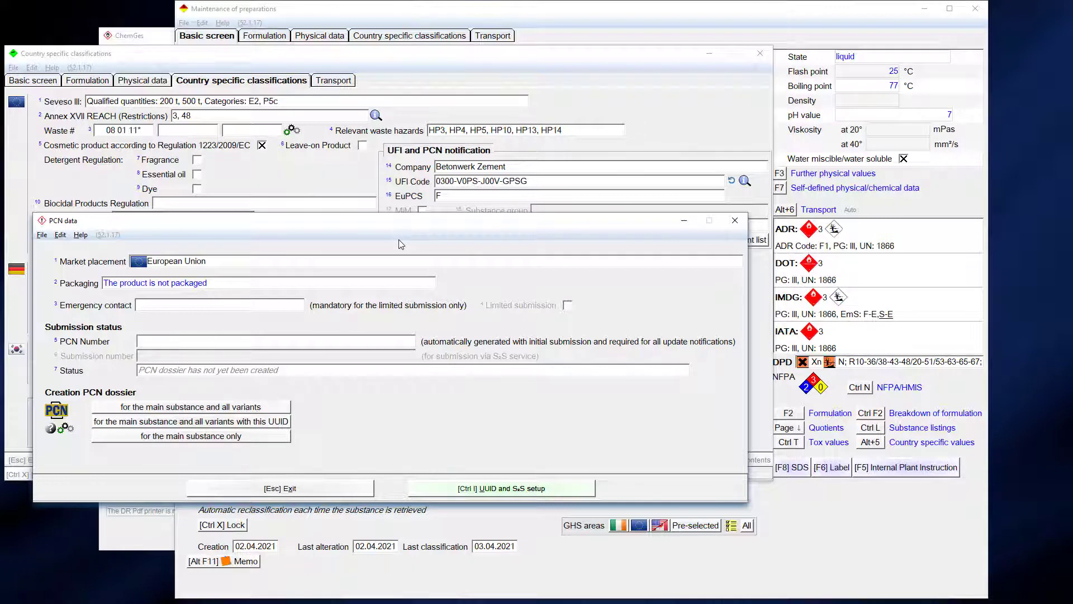
click(307, 260)
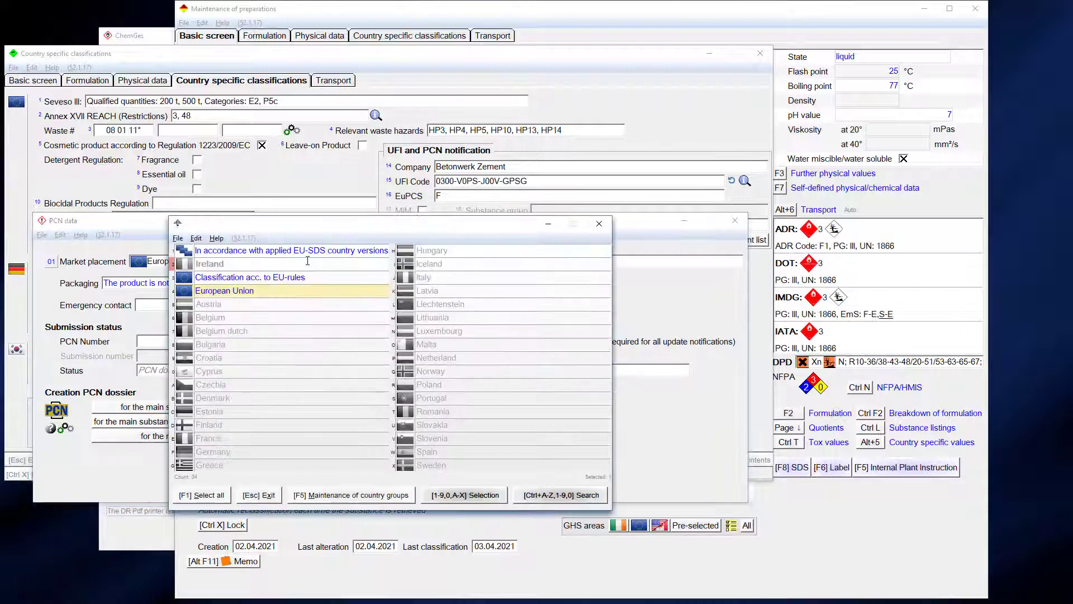
click(271, 290)
double_click(211, 267)
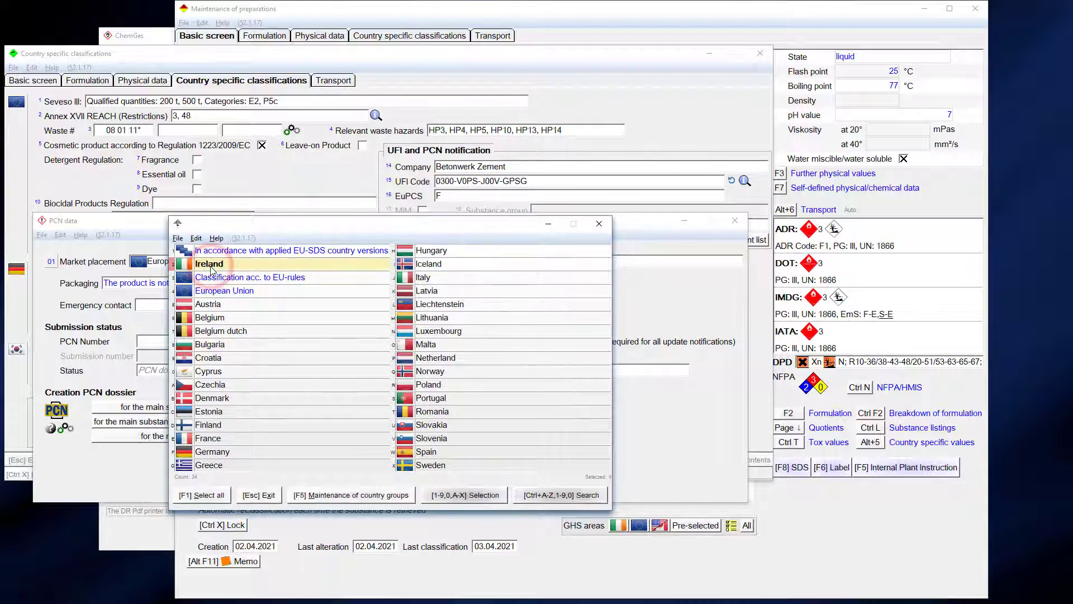
Step: Choose sachet as the packaging type and run the PCN dossier creation
click(219, 282)
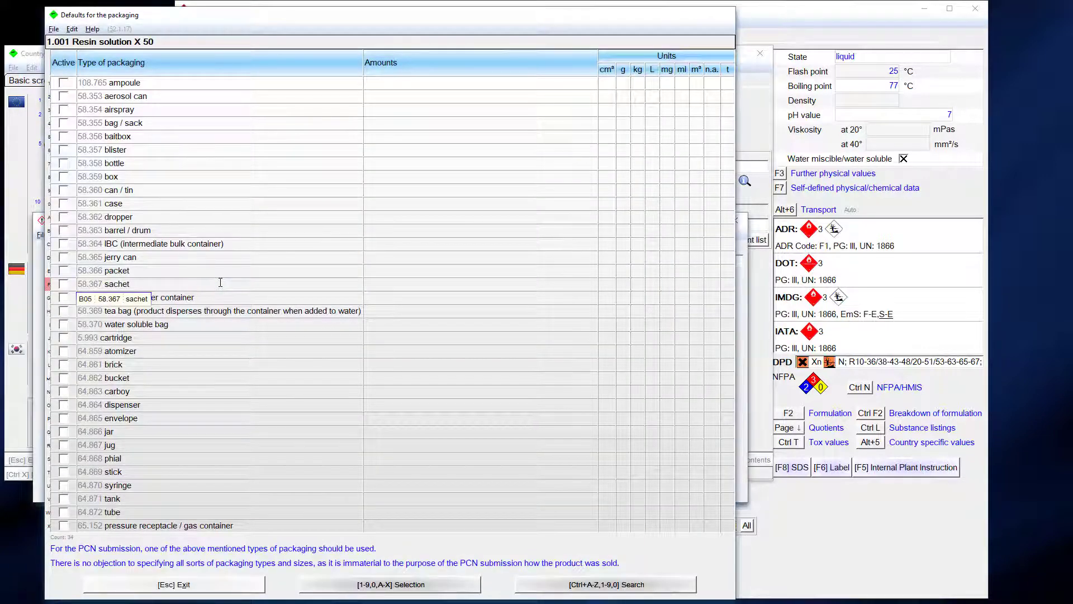
double_click(220, 283)
click(240, 409)
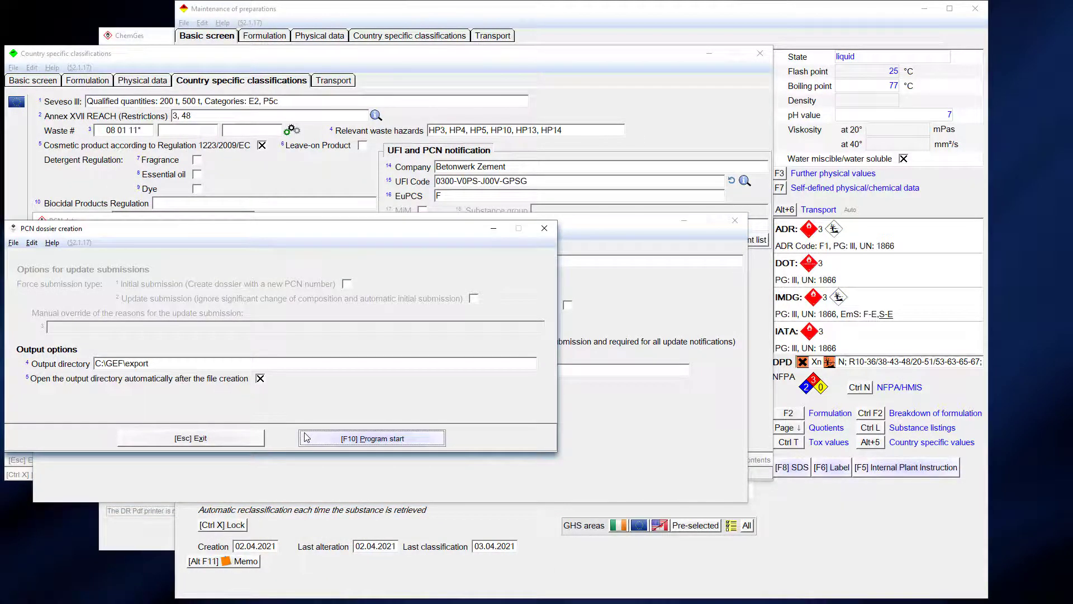
click(307, 437)
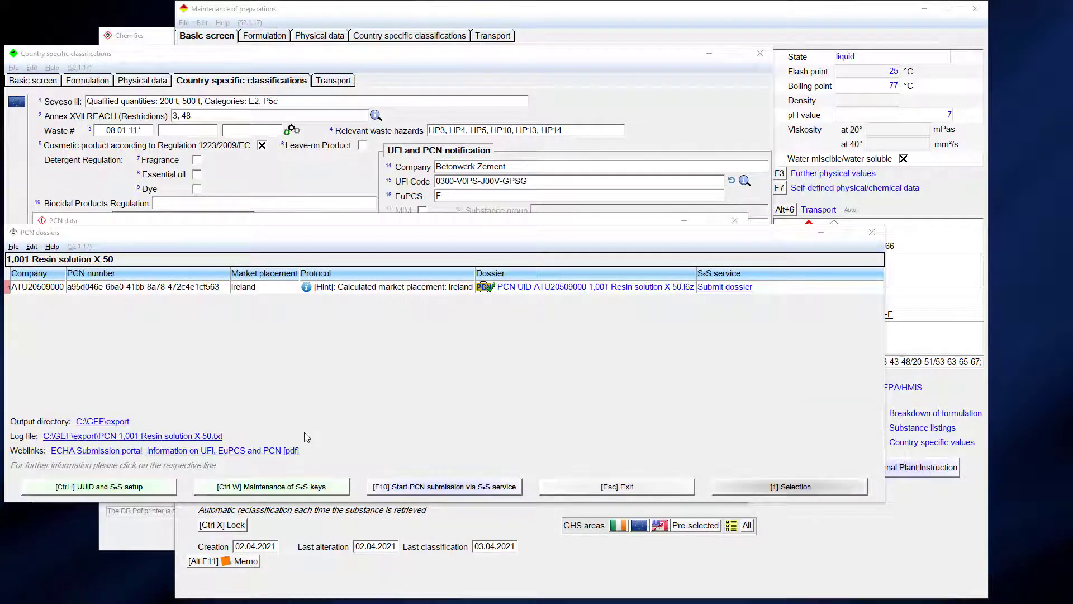
Step: Submit the Resin solution X 50 dossier via S2S, then follow the ECHA Submission portal weblink
click(729, 287)
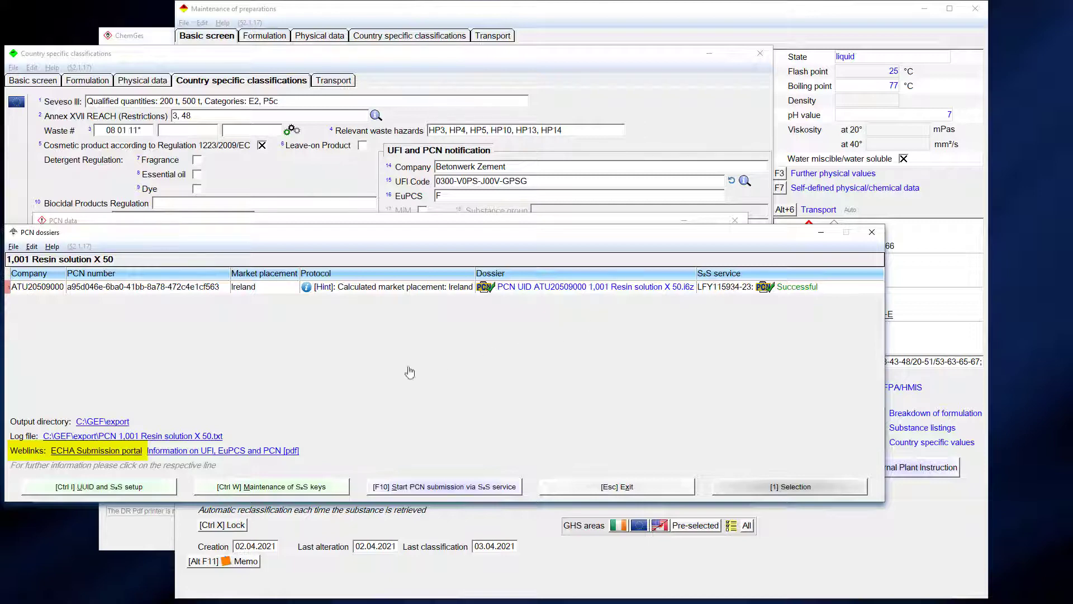
click(88, 451)
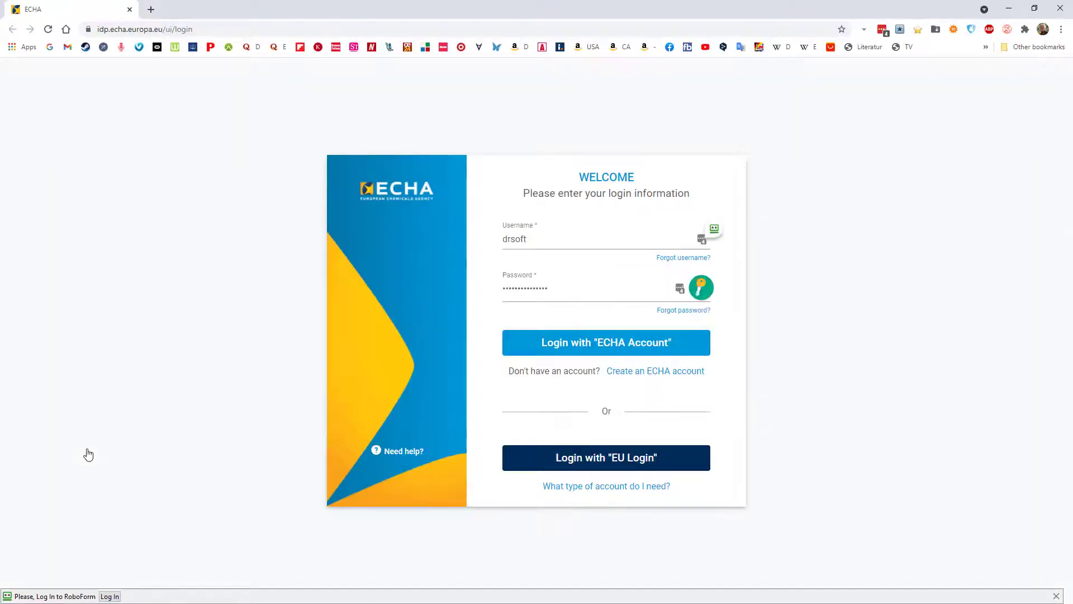
Step: Log in with the ECHA account and go to 'Submit a IUCLID dossier' under CLP Poison Centres Notification
click(608, 348)
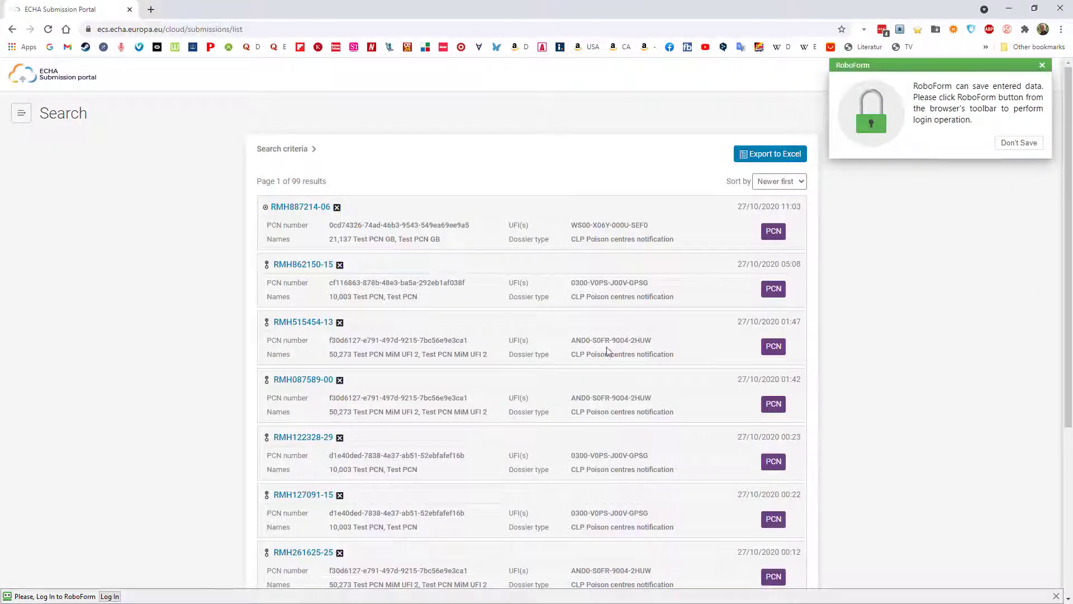
click(22, 112)
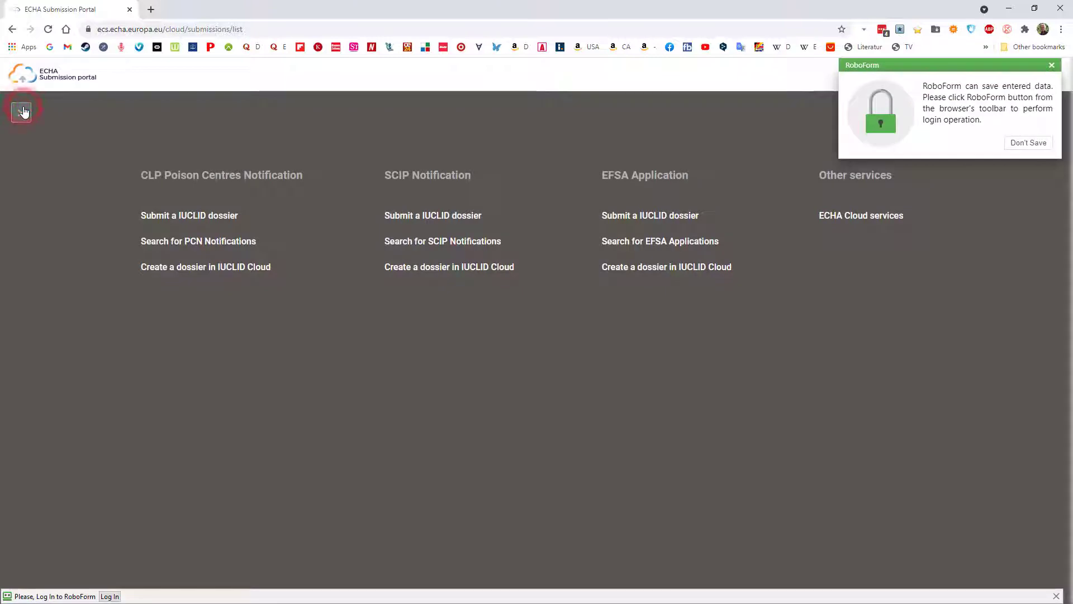
click(159, 216)
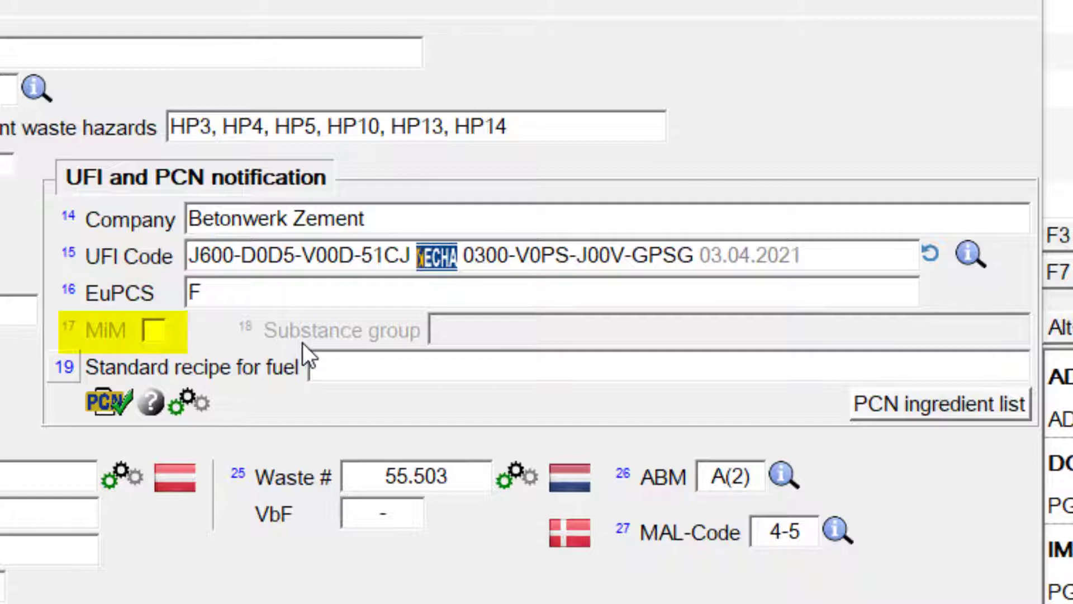
Step: Set the UFI code to 0300-V0PS-J00V-GPSG with EuPCS F and tick the MiM option
click(474, 244)
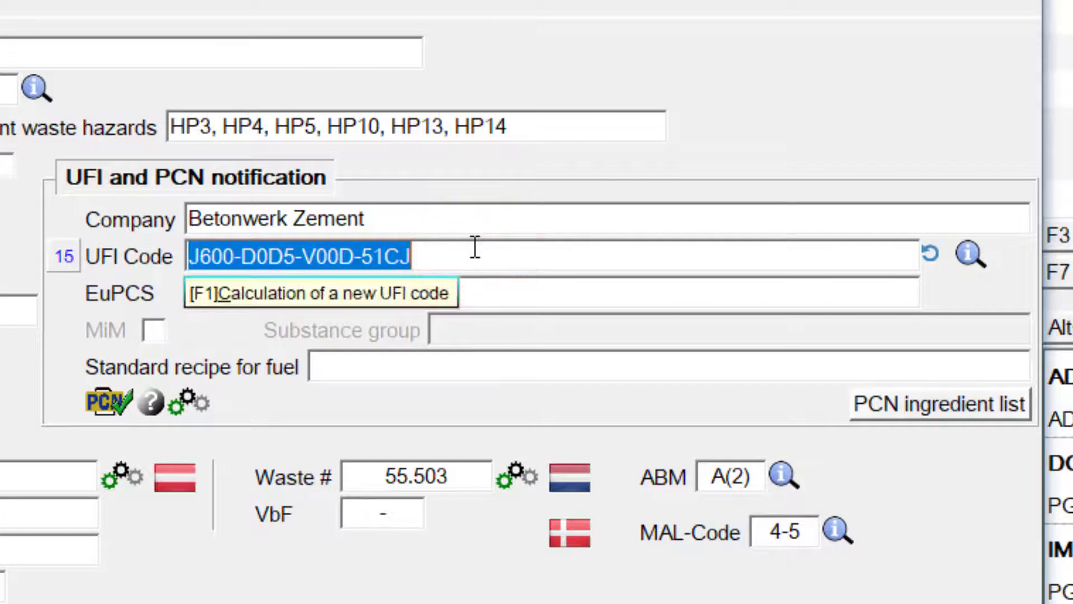
key(F1)
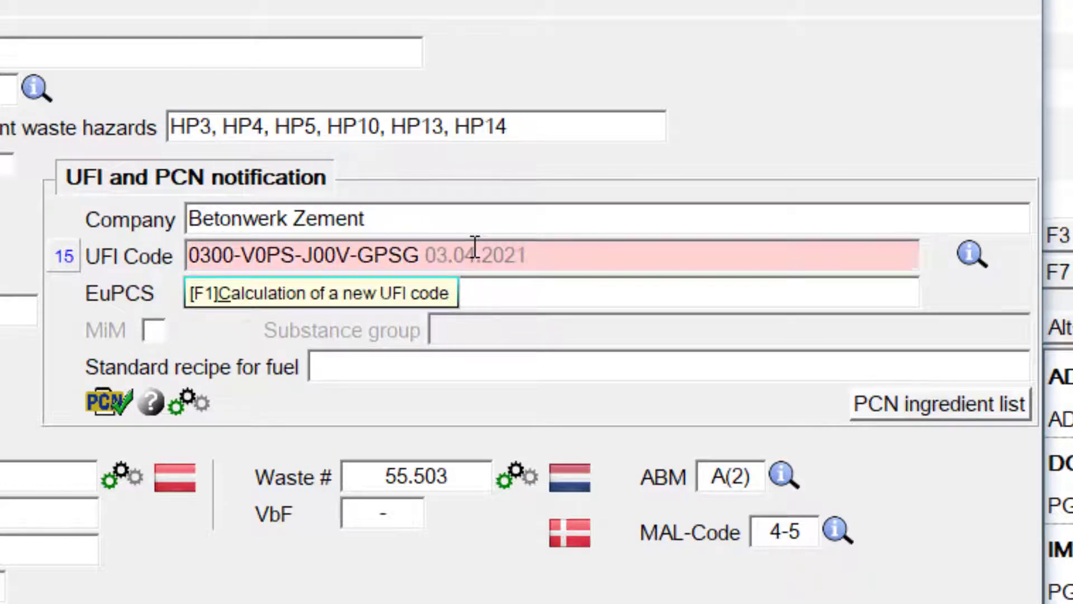
text(F)
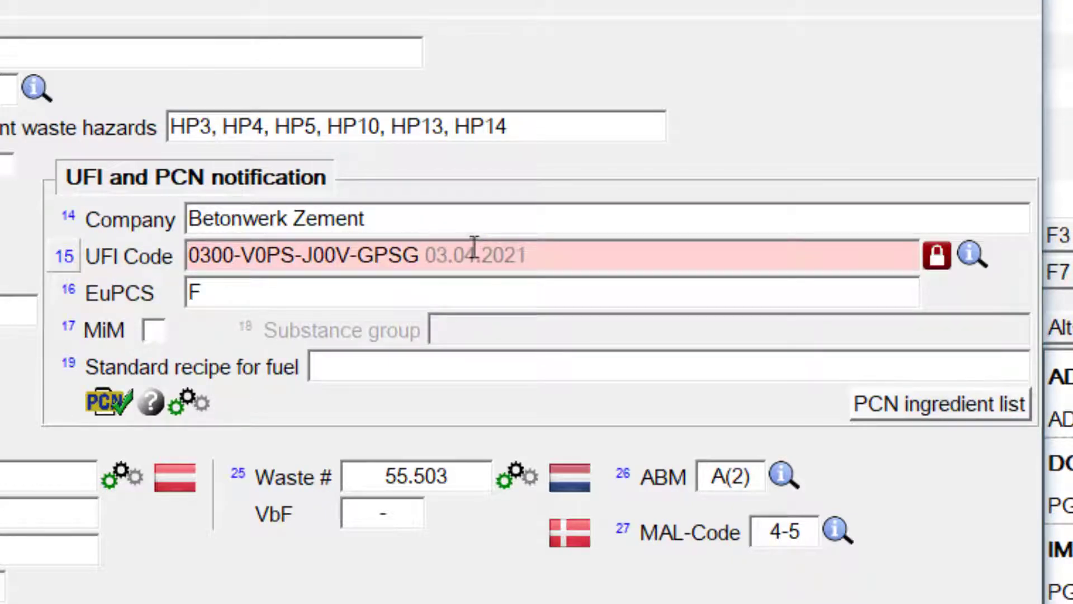
click(149, 337)
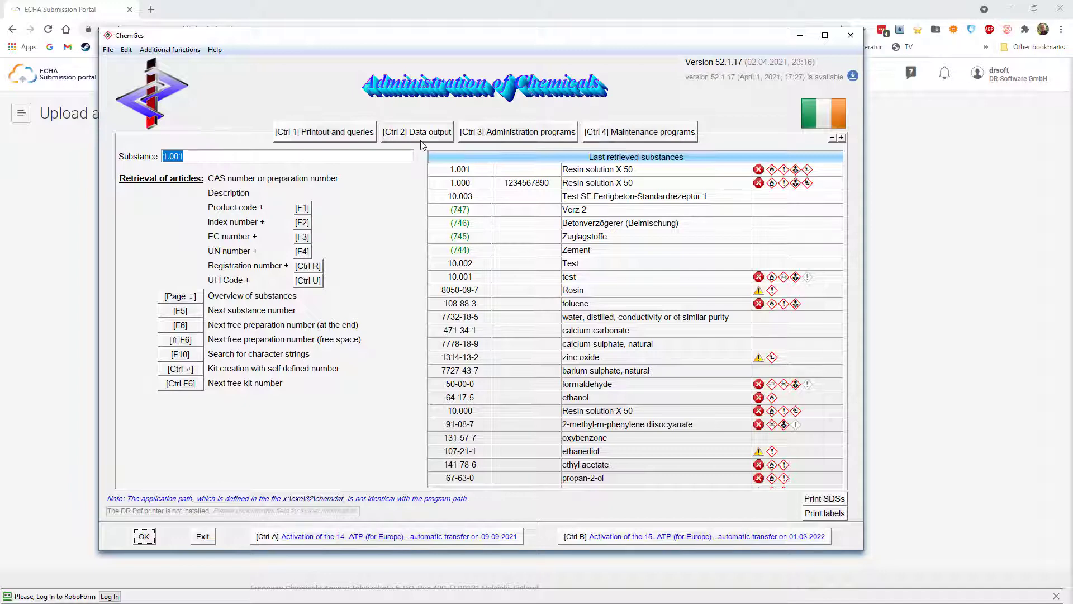
Step: Start a new ECHA PCN notification definition under Data output's Declarations to authorities and institutions
click(421, 132)
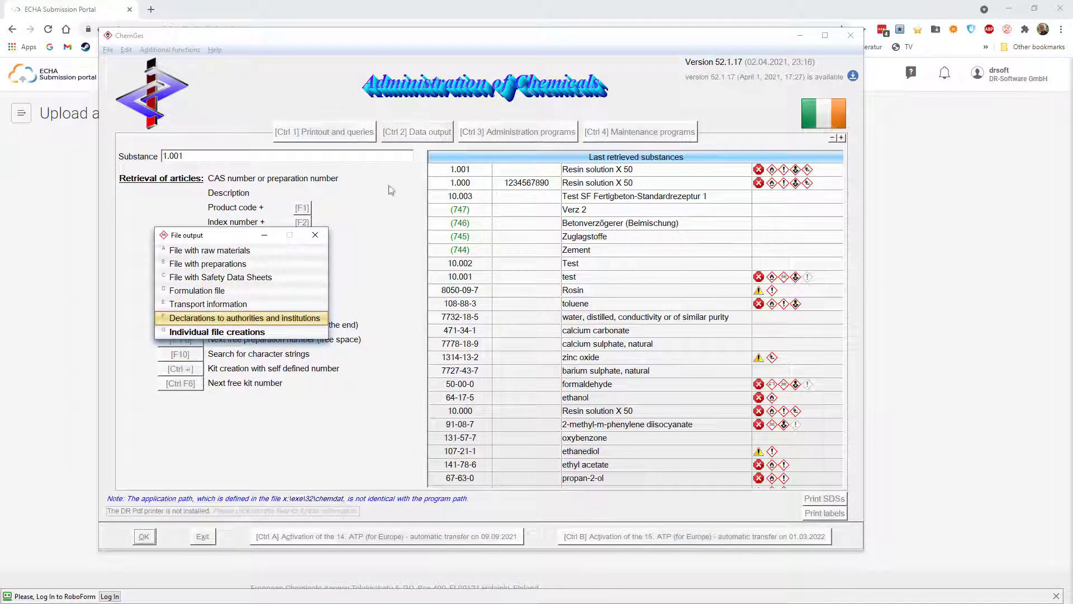
click(304, 316)
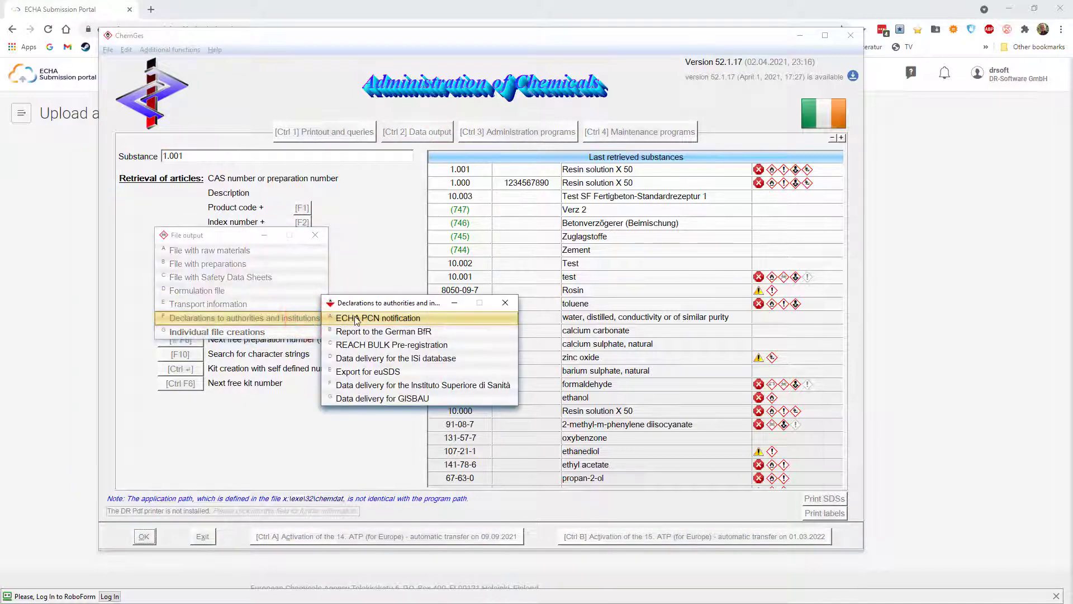
click(356, 318)
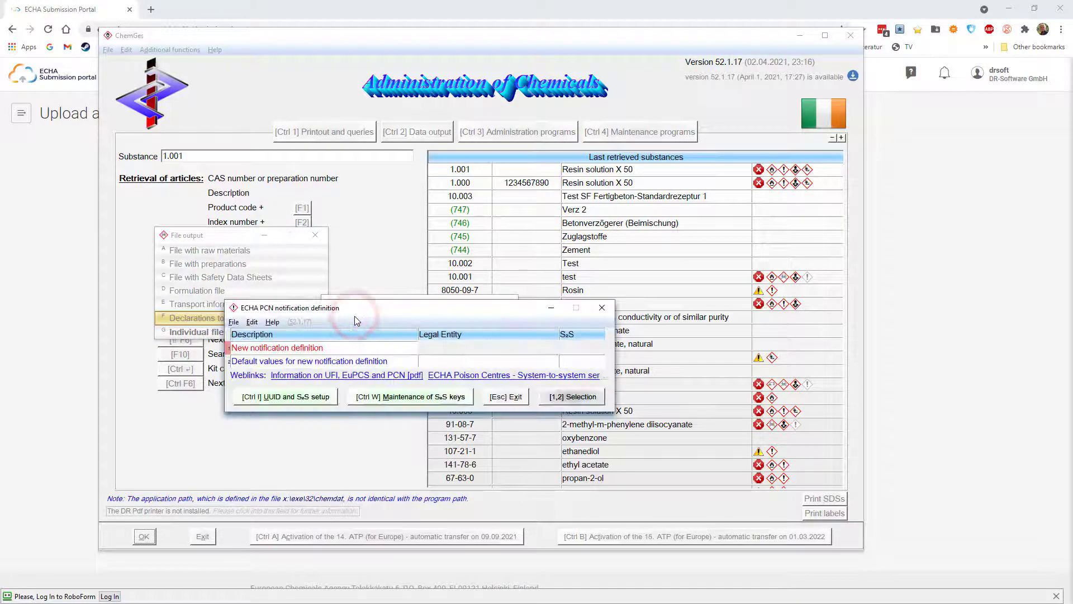
click(337, 349)
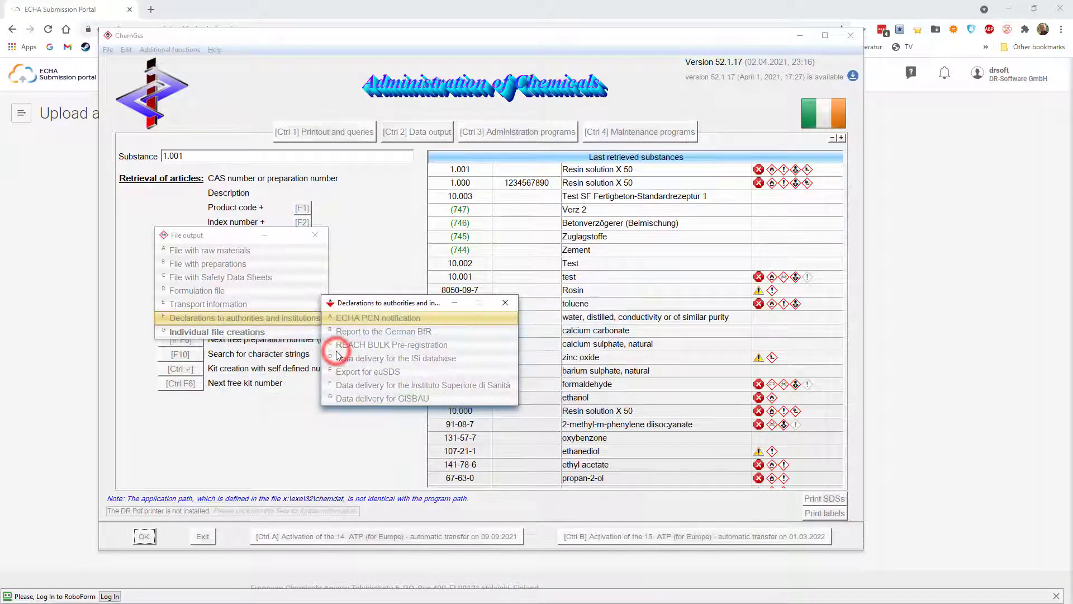